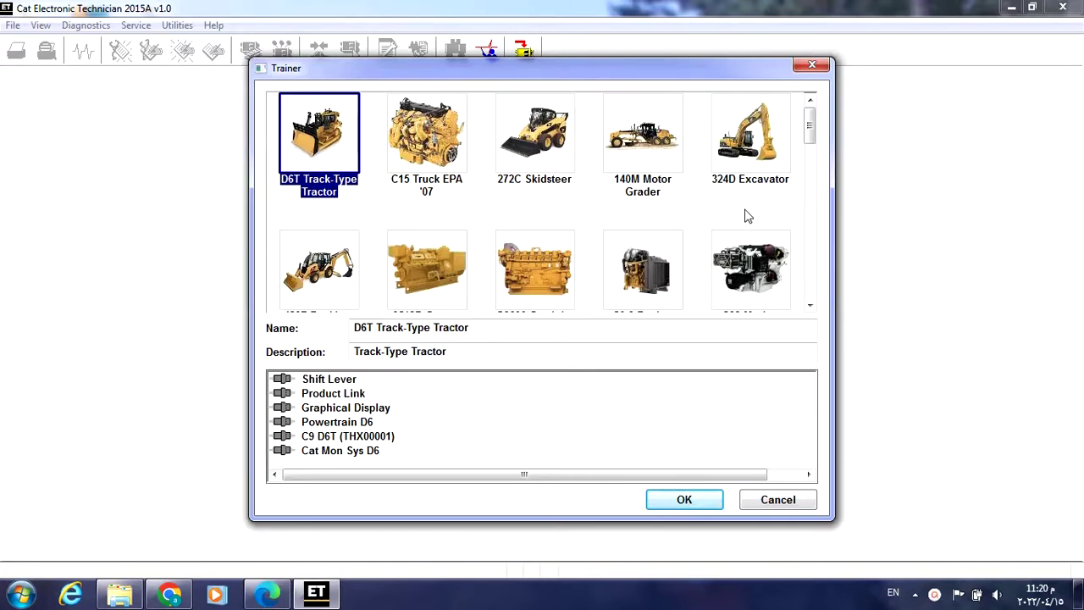
# Start the trainer simulation with the 140M Motor Grader selected from the Trainer list
pyautogui.moveTo(808, 127)
pyautogui.mouseDown()
pyautogui.moveTo(806, 247)
pyautogui.moveTo(805, 125)
pyautogui.moveTo(802, 155)
pyautogui.mouseUp()
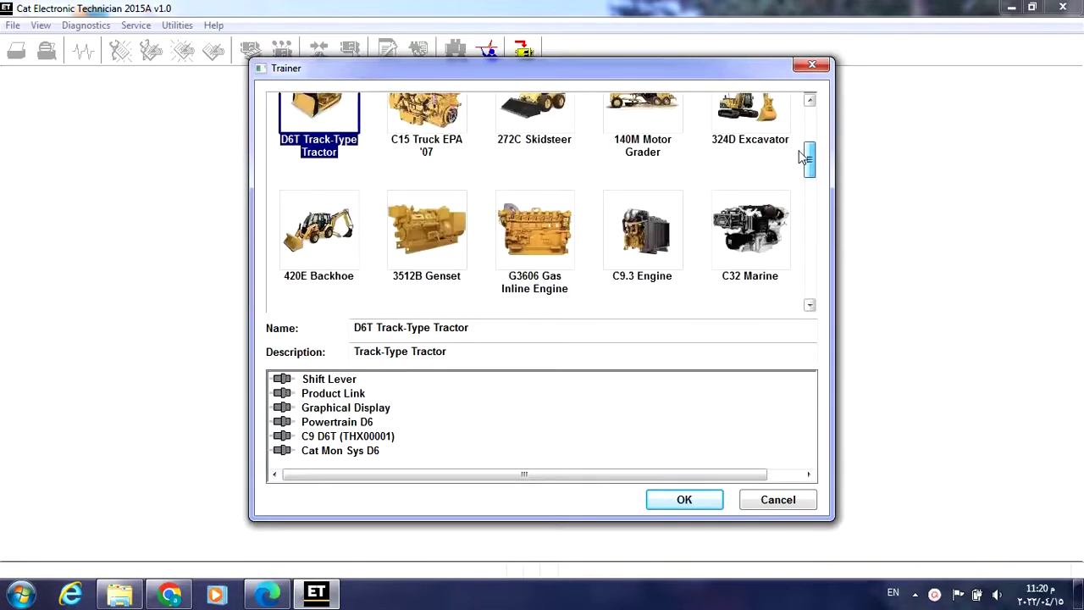
pyautogui.moveTo(803, 155)
pyautogui.mouseDown()
pyautogui.moveTo(825, 176)
pyautogui.moveTo(803, 150)
pyautogui.mouseUp()
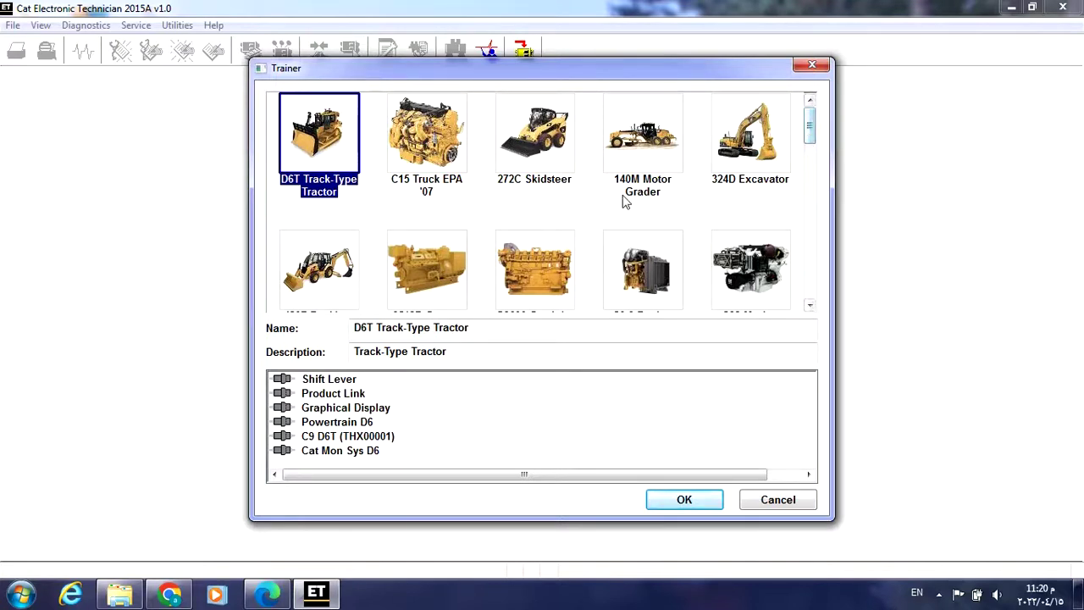
pyautogui.click(641, 140)
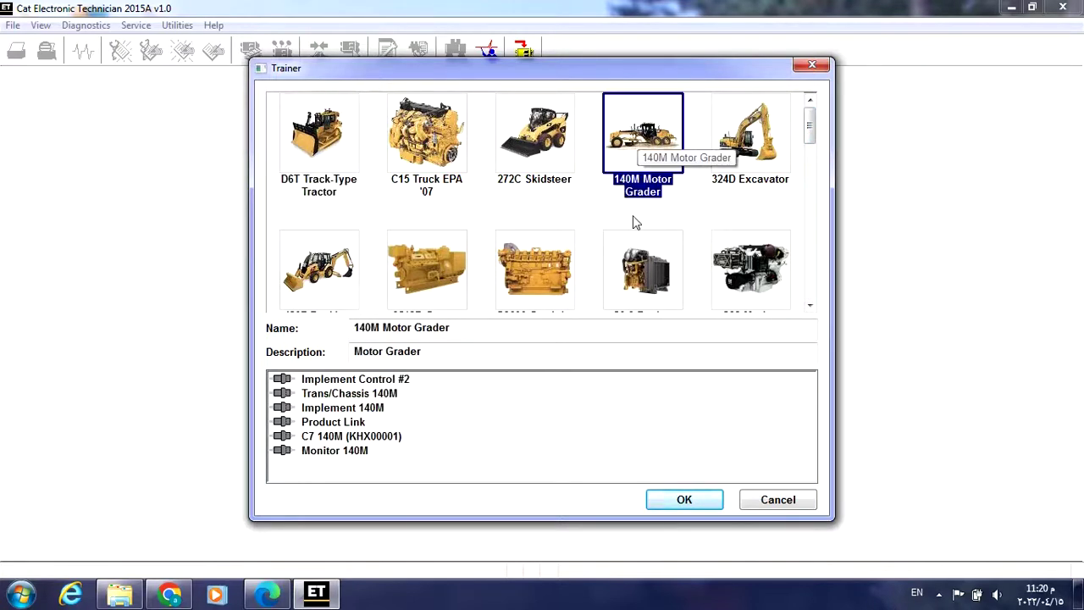
pyautogui.click(675, 502)
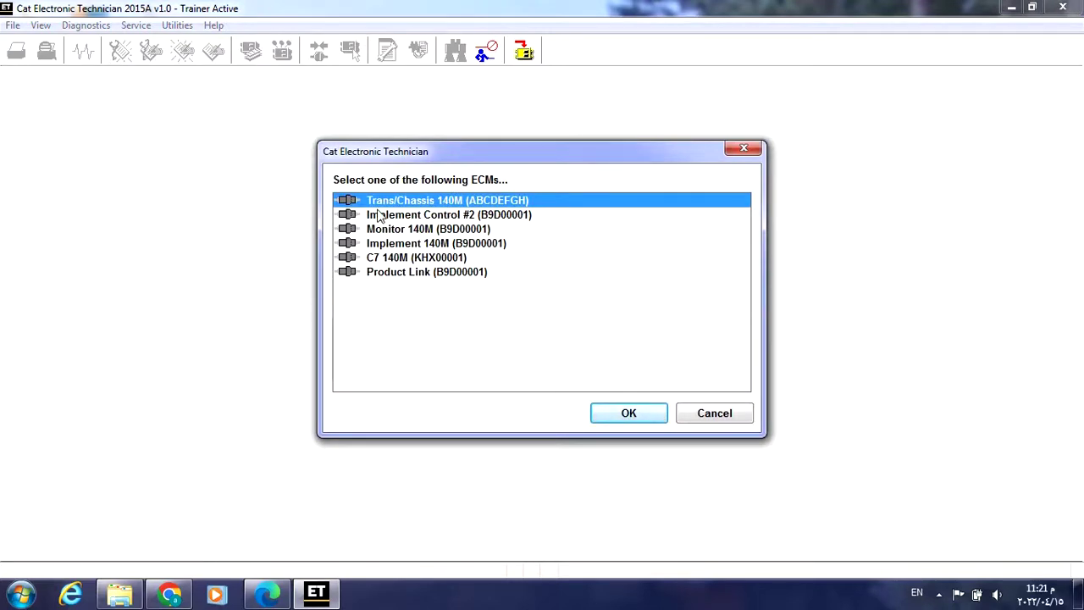
# Connect to the Trans/Chassis 140M ECM and launch Copy Configuration > ECM Replacement
pyautogui.click(603, 419)
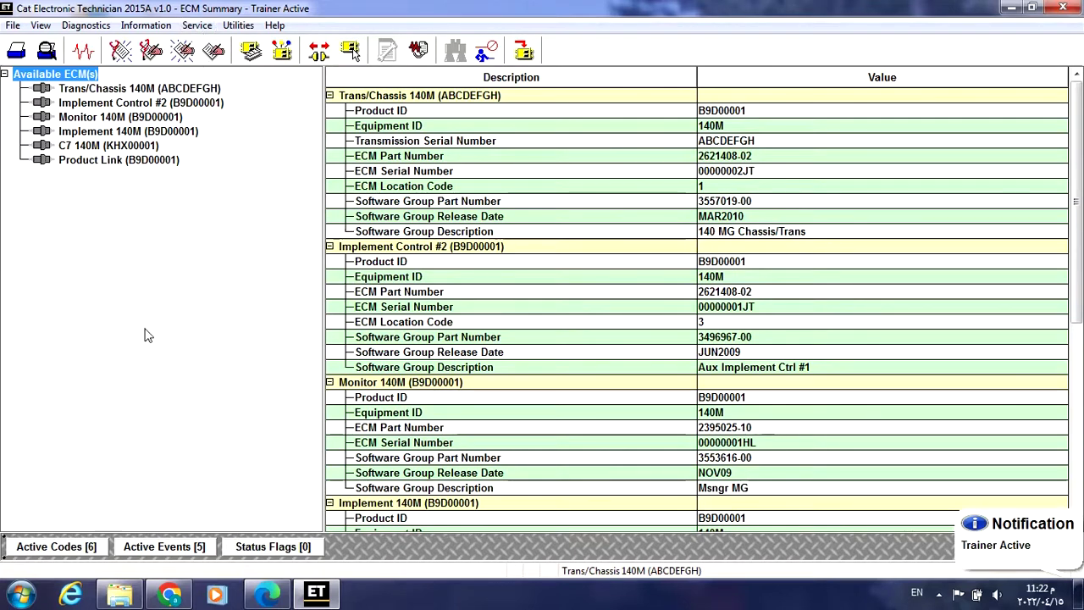
pyautogui.click(196, 24)
pyautogui.moveTo(237, 57)
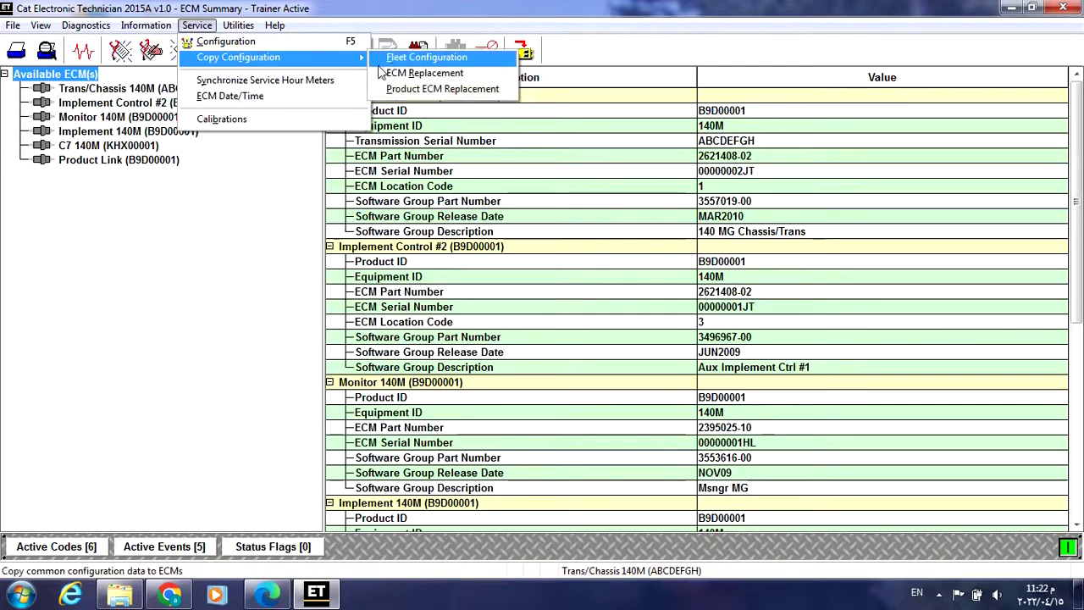
pyautogui.click(405, 74)
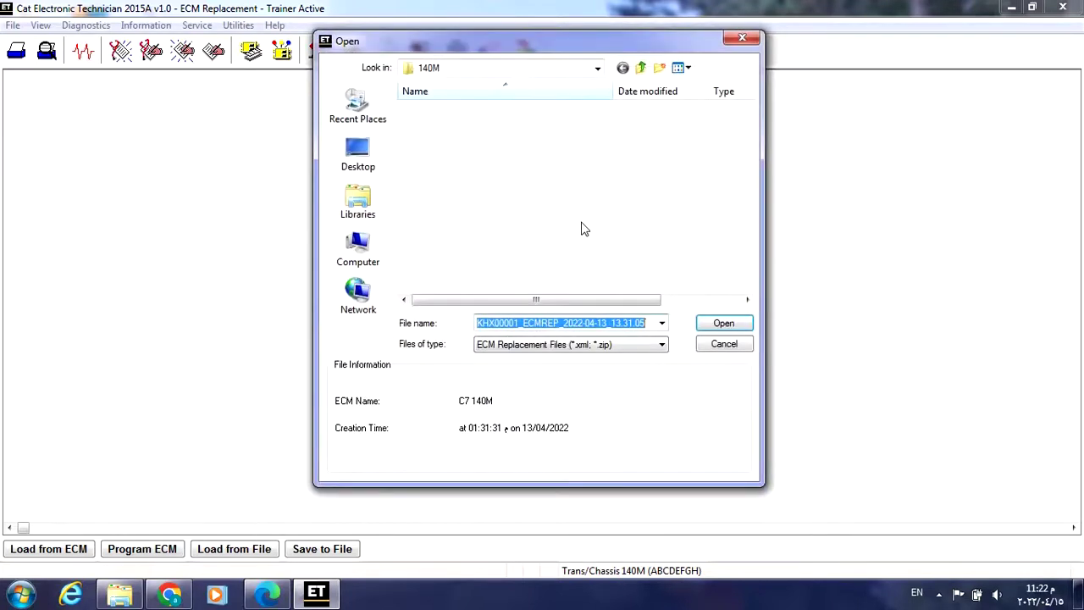
# Skip the saved file, load Trans/Chassis 140M data directly from the ECM, and begin saving it
pyautogui.click(739, 40)
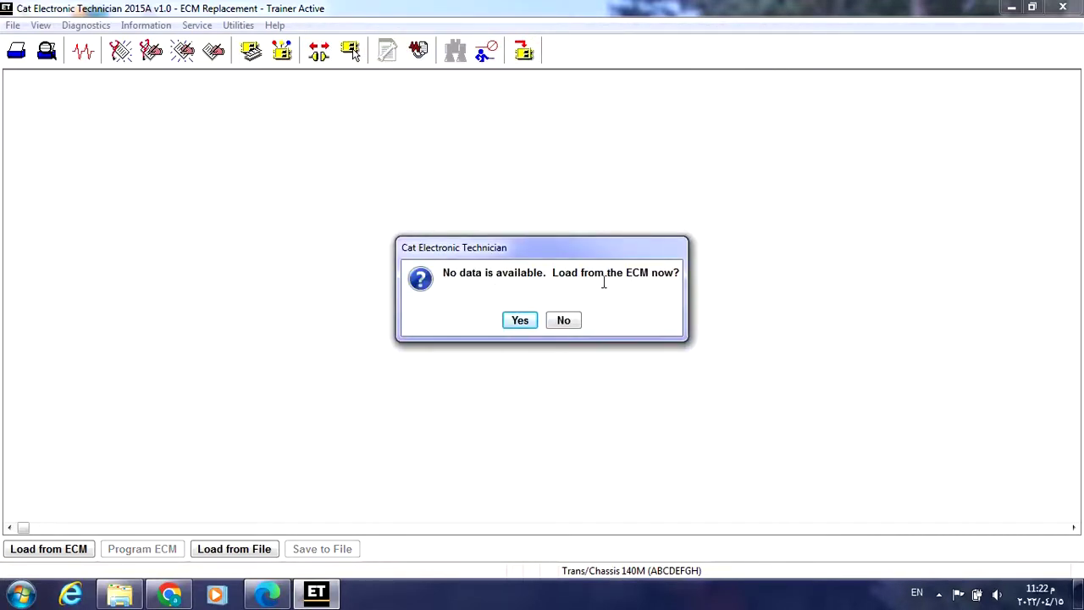
pyautogui.click(524, 320)
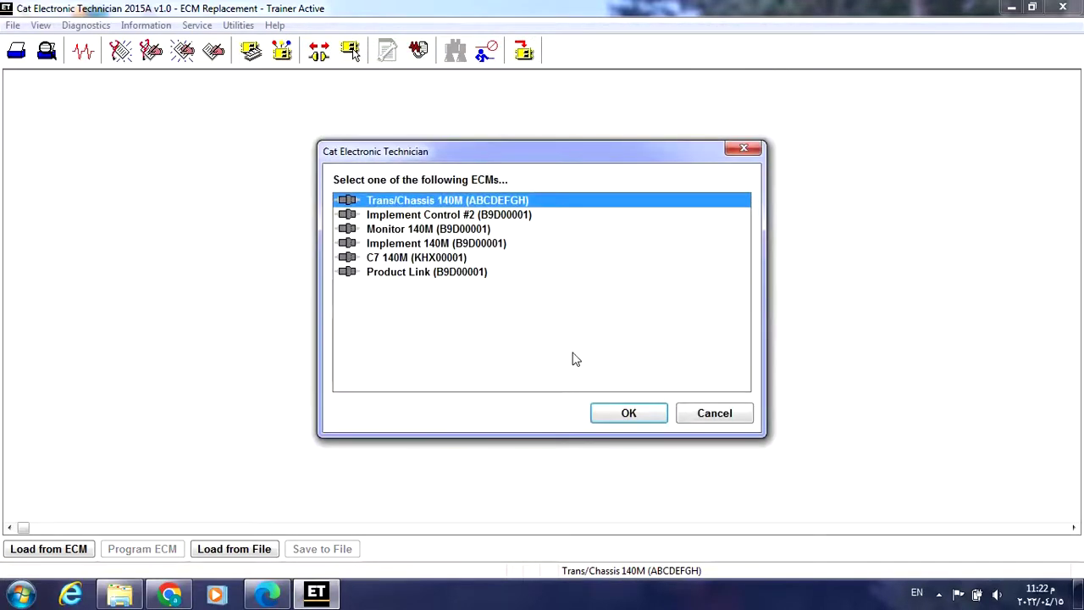
pyautogui.click(627, 415)
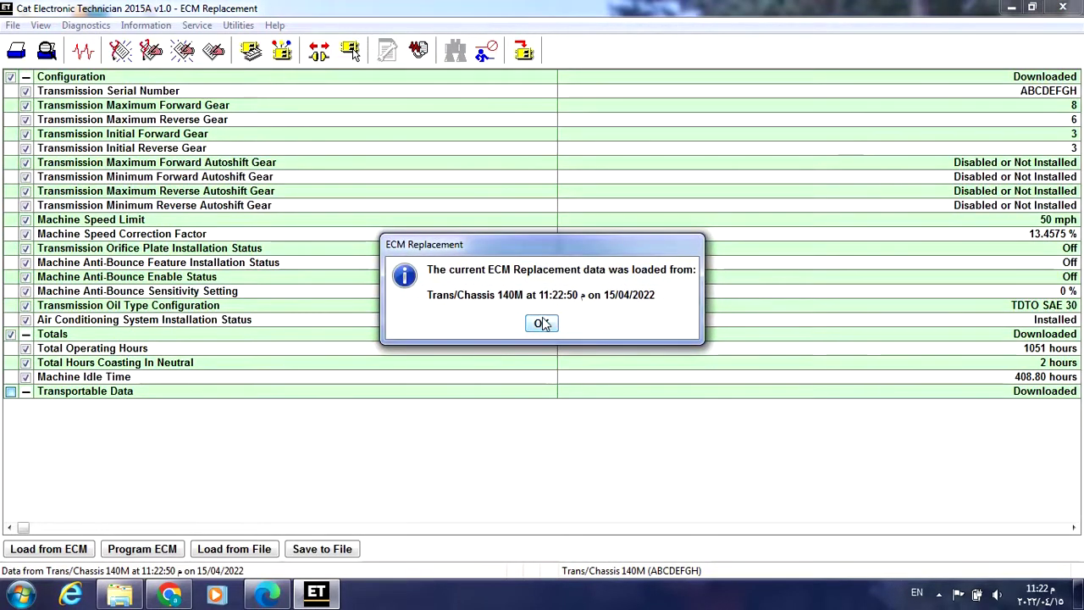
pyautogui.click(542, 325)
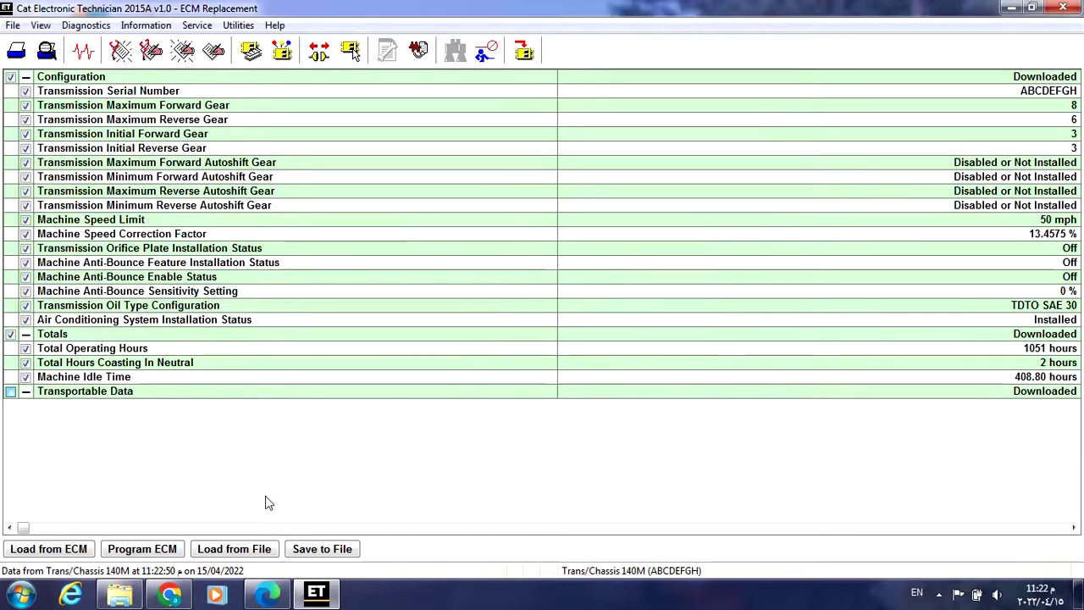
pyautogui.click(316, 553)
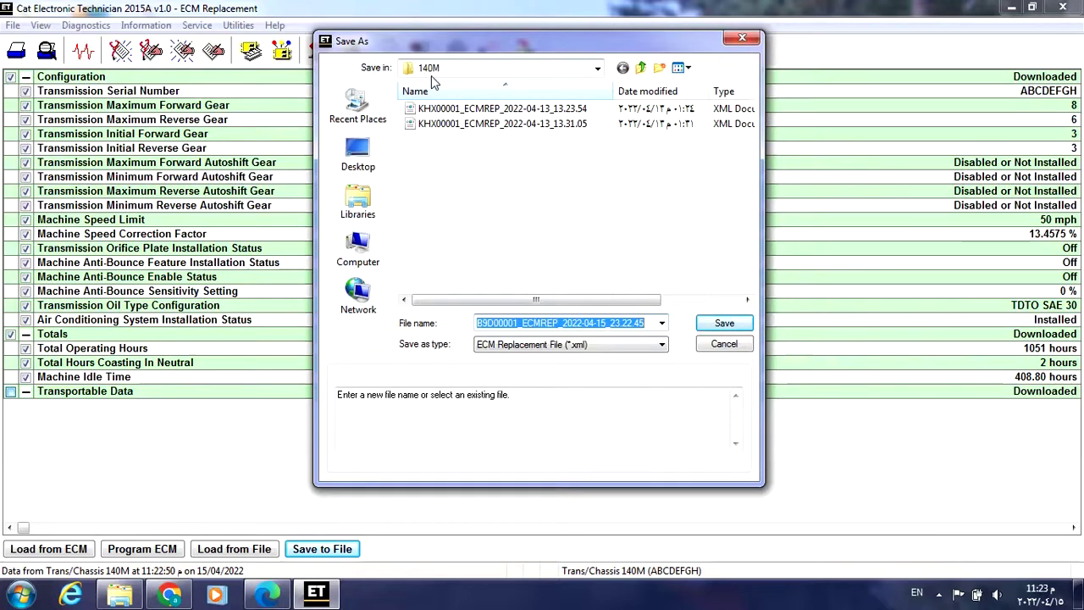
# Save the replacement data as B9D00001_ECMREP_2022-04-15_23.22.45.xml and acknowledge the success message
pyautogui.click(730, 327)
pyautogui.click(536, 321)
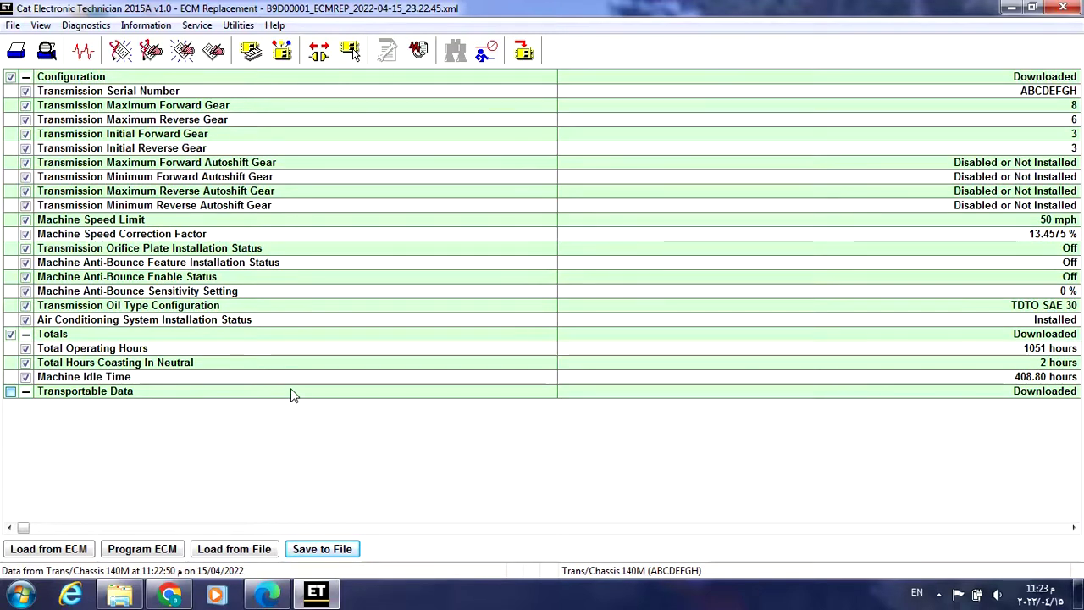
# Search SIS 2.0 flash files for serial number B9D00615
pyautogui.click(288, 596)
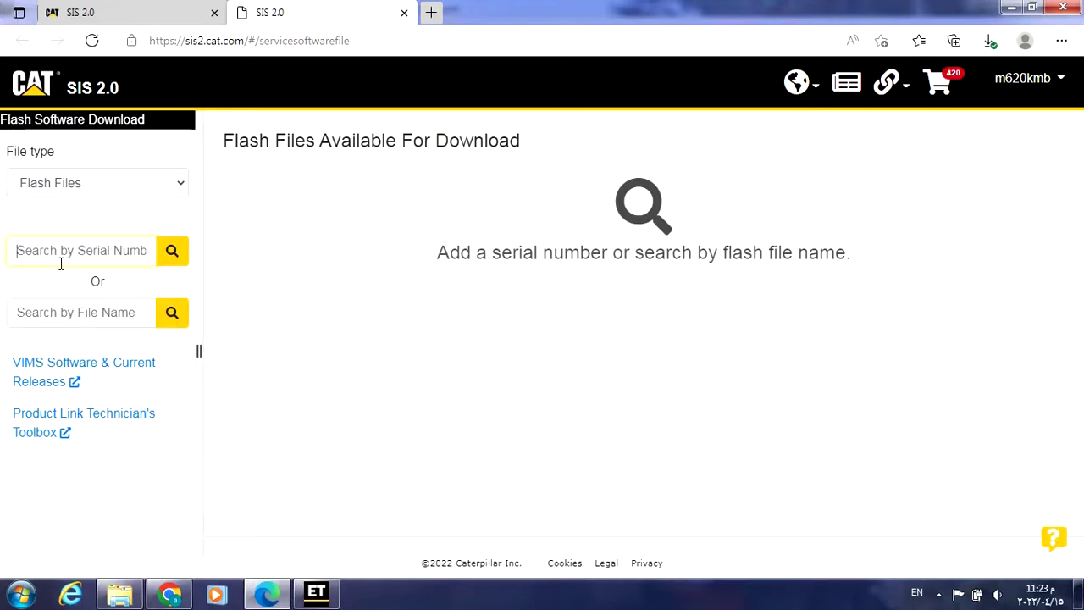
pyautogui.write('B9')
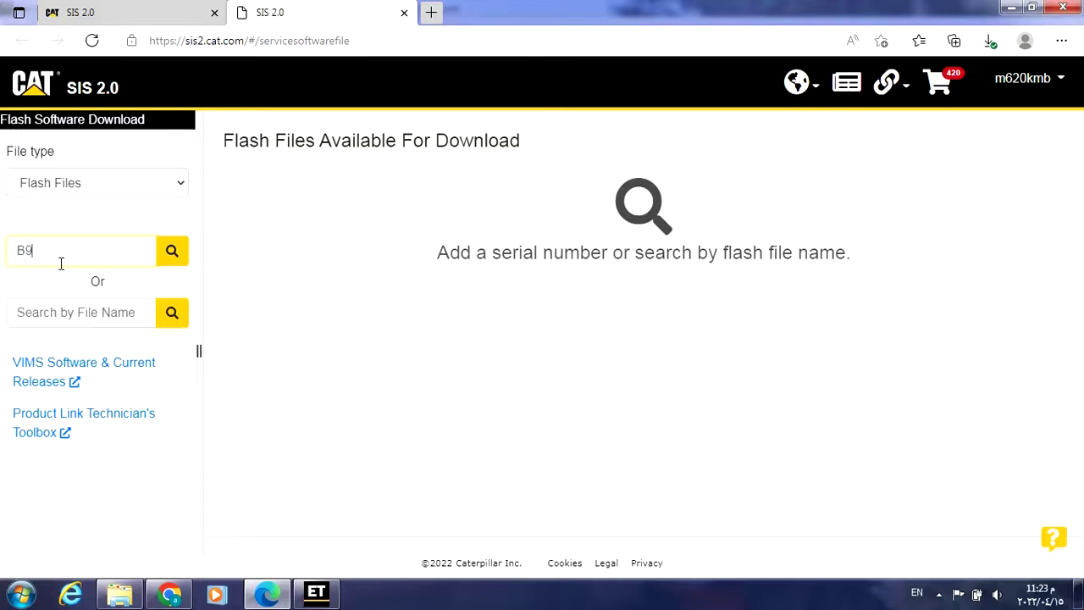
pyautogui.write('D')
pyautogui.write('00615')
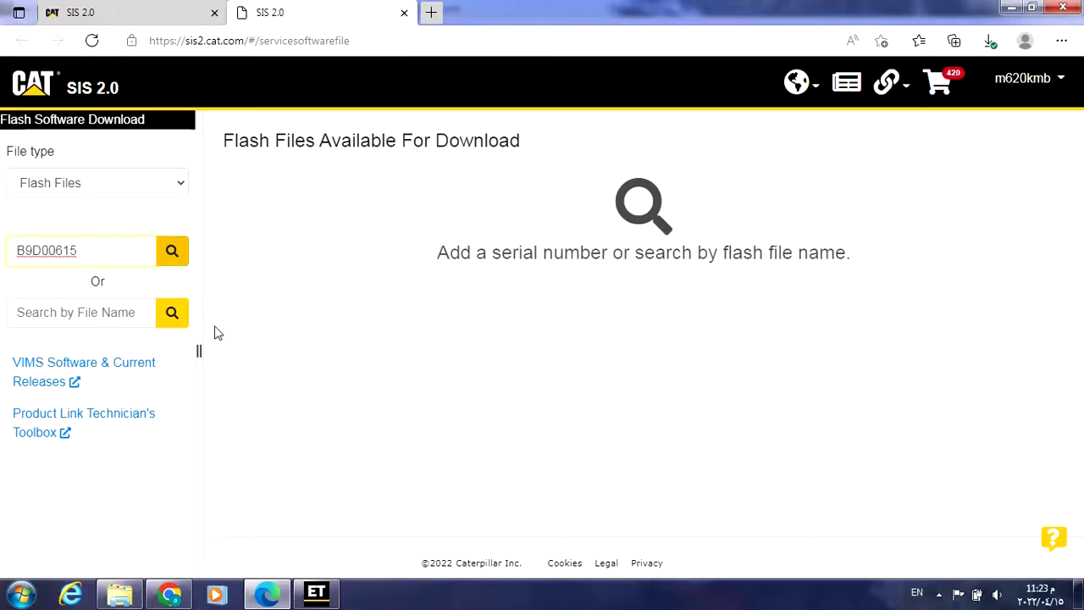
pyautogui.press('Return')
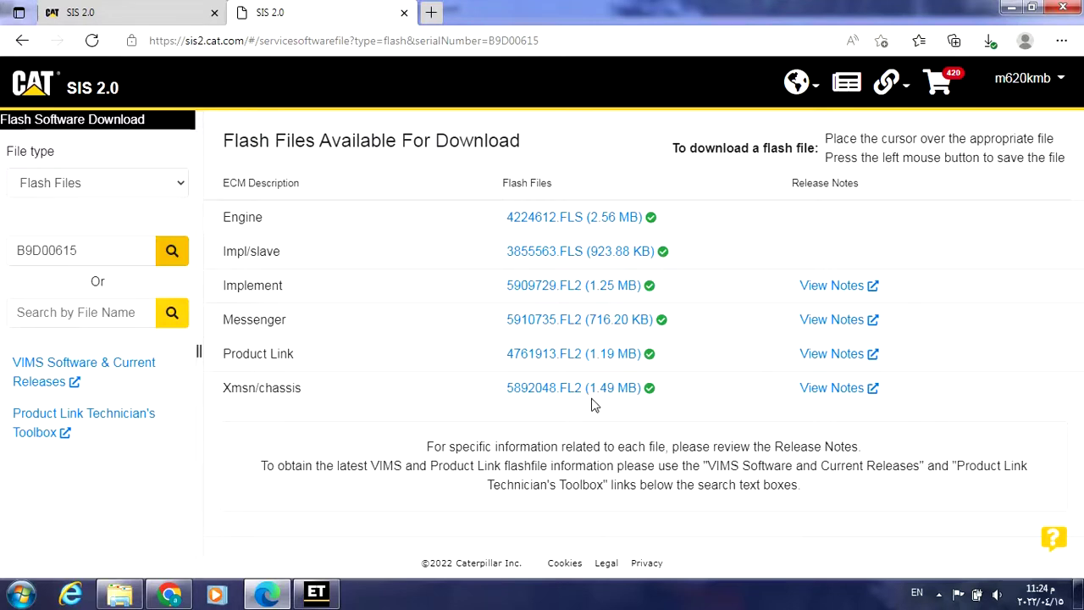
# Download the Xmsn/chassis flash file 5892048.FL2 (1.49 MB)
pyautogui.click(544, 391)
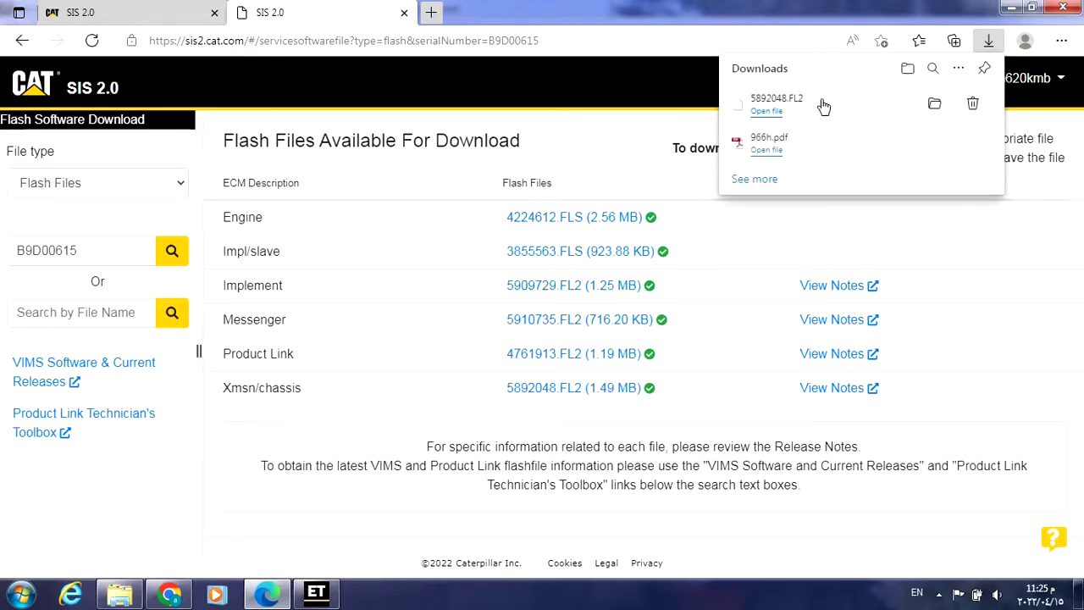
# Cut 5892048.FL2 from the Downloads folder, close the folder, and show the desktop
pyautogui.click(932, 105)
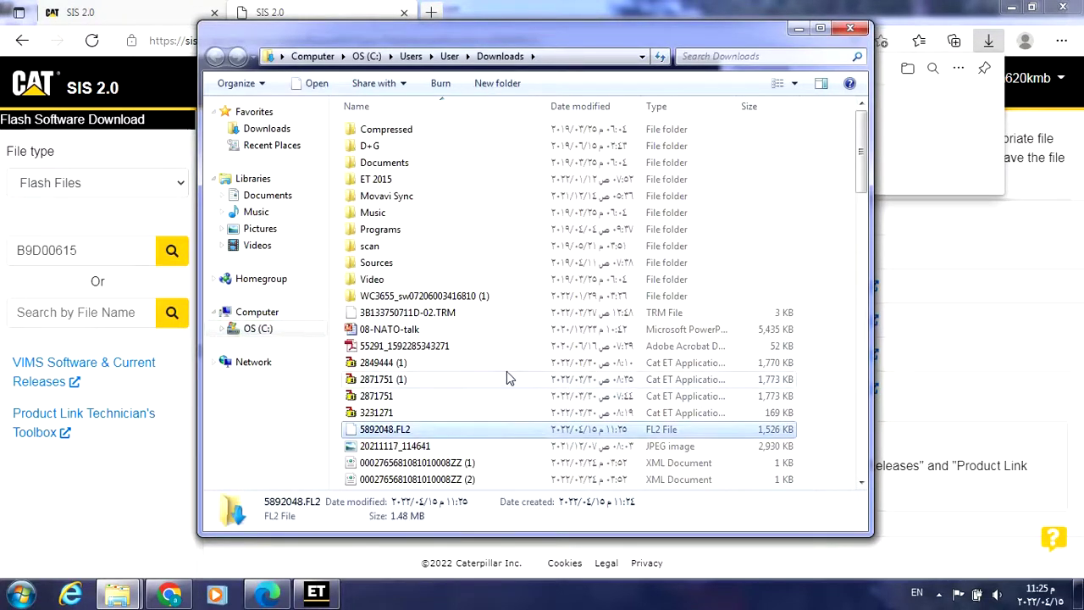
pyautogui.rightClick(390, 434)
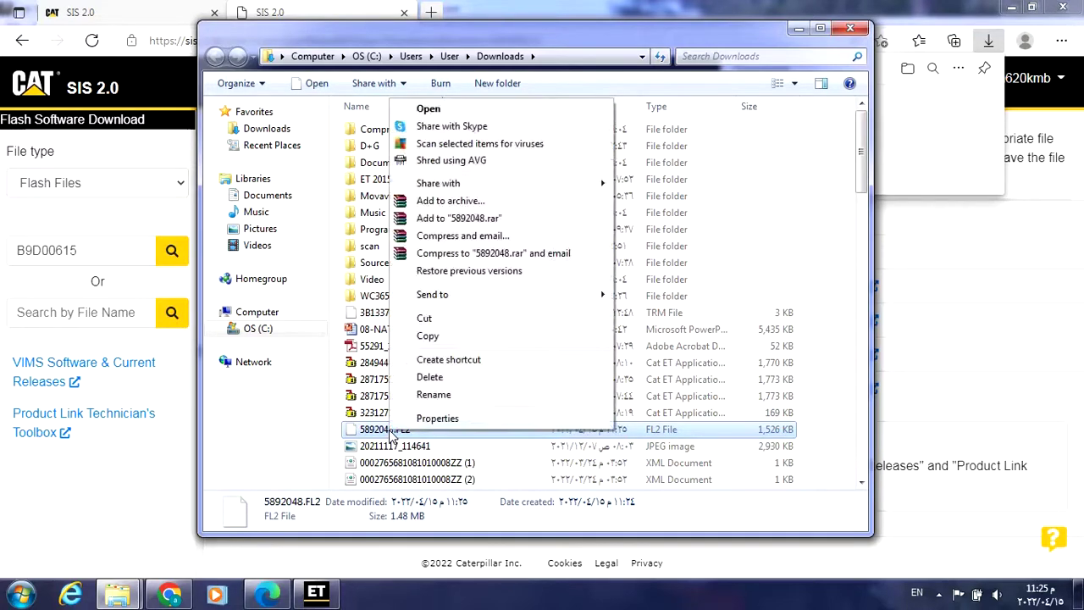
pyautogui.click(460, 335)
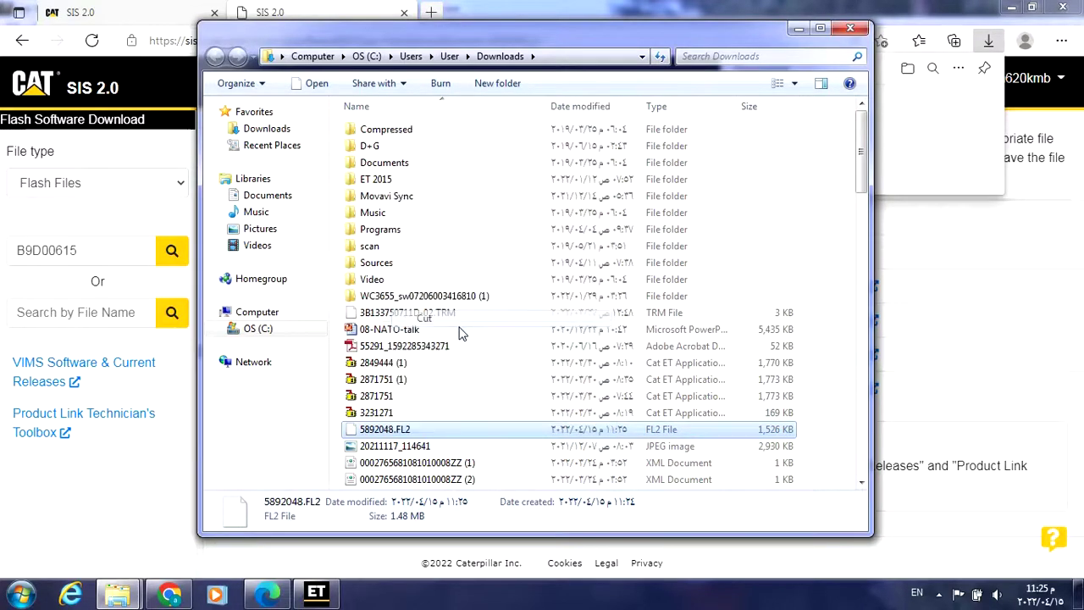
pyautogui.click(851, 28)
pyautogui.press('super+d')
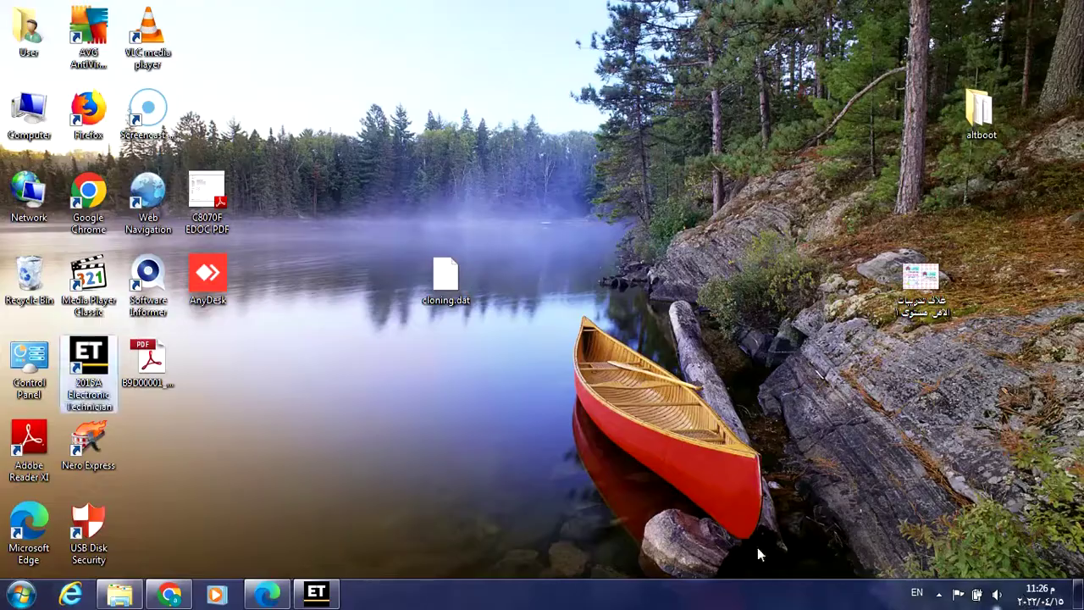
# Paste 5892048.FL2 into C:\Desktop\140M, replacing the older copy there
pyautogui.doubleClick(29, 115)
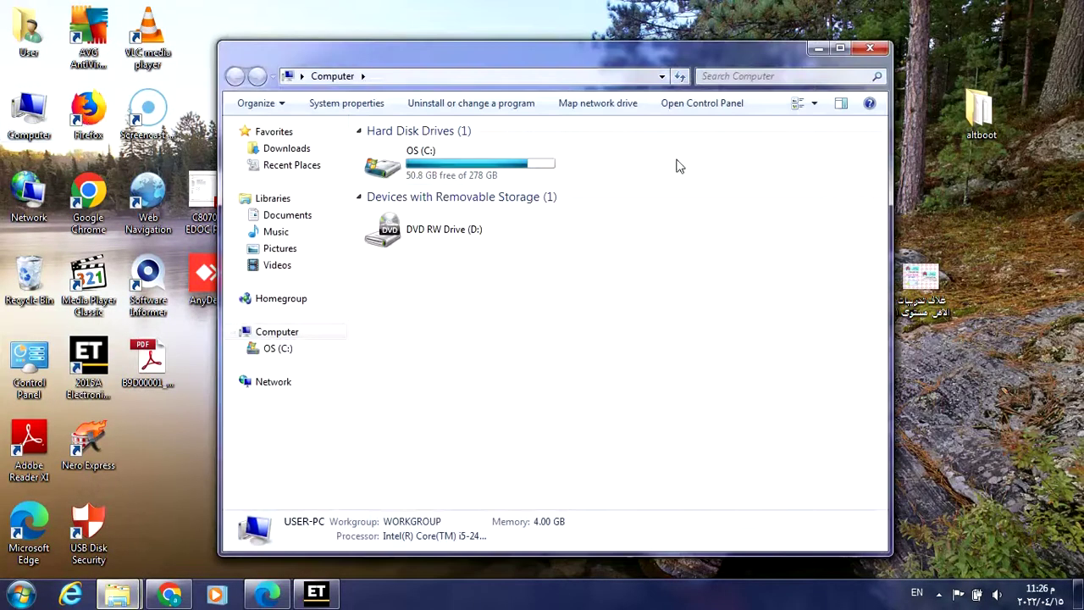
pyautogui.doubleClick(470, 154)
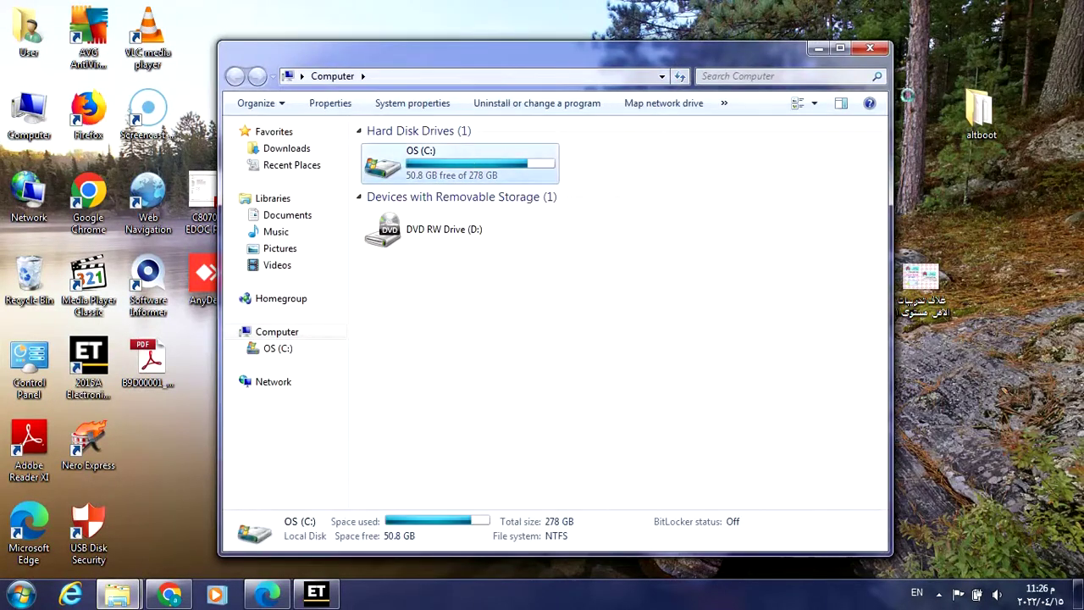
pyautogui.click(839, 48)
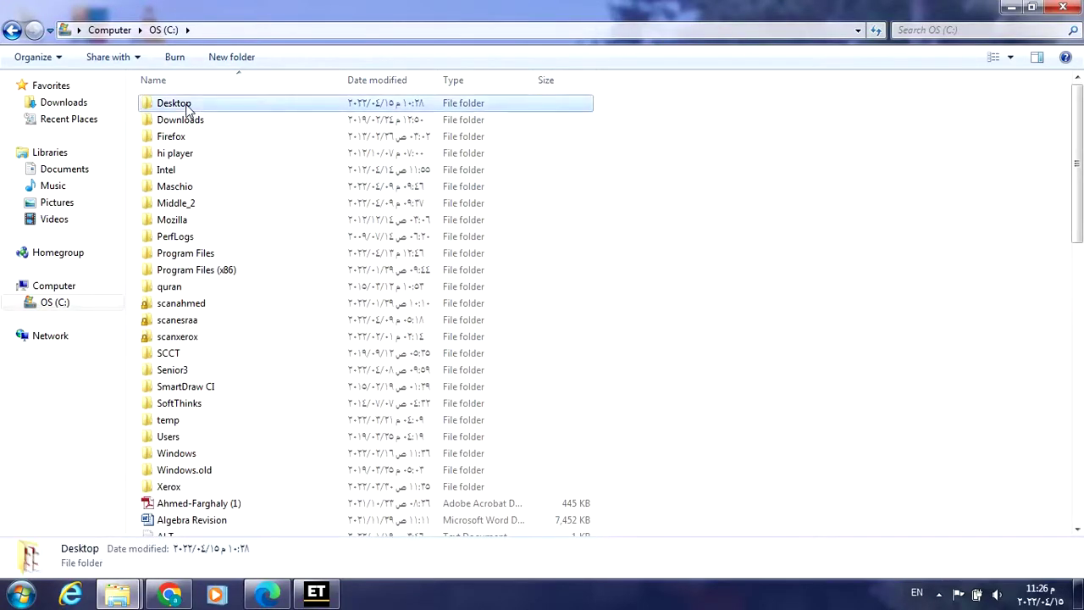
pyautogui.doubleClick(182, 103)
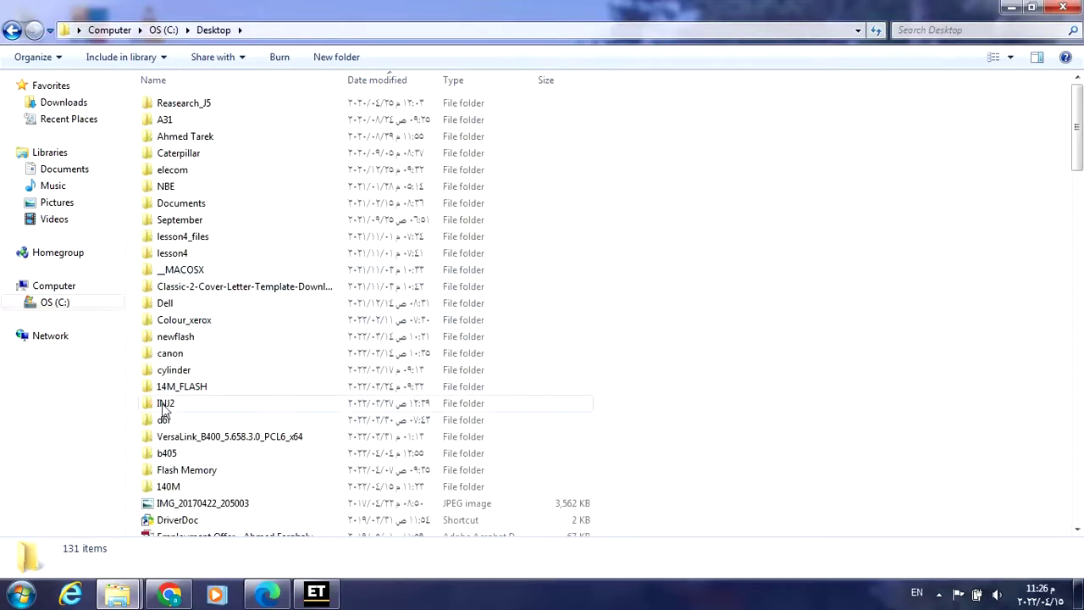
pyautogui.doubleClick(168, 486)
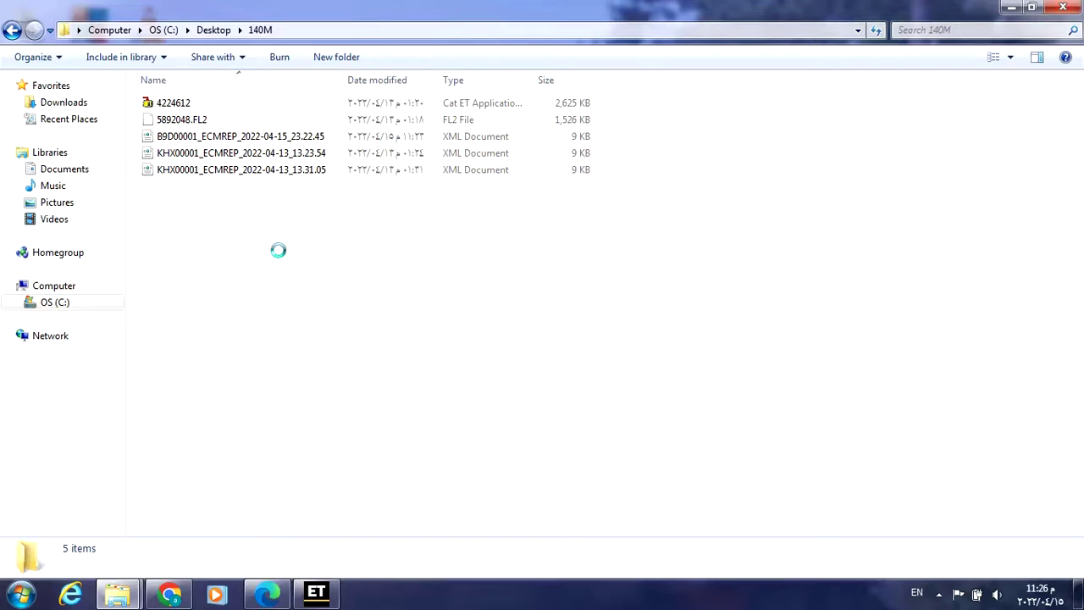
pyautogui.rightClick(279, 324)
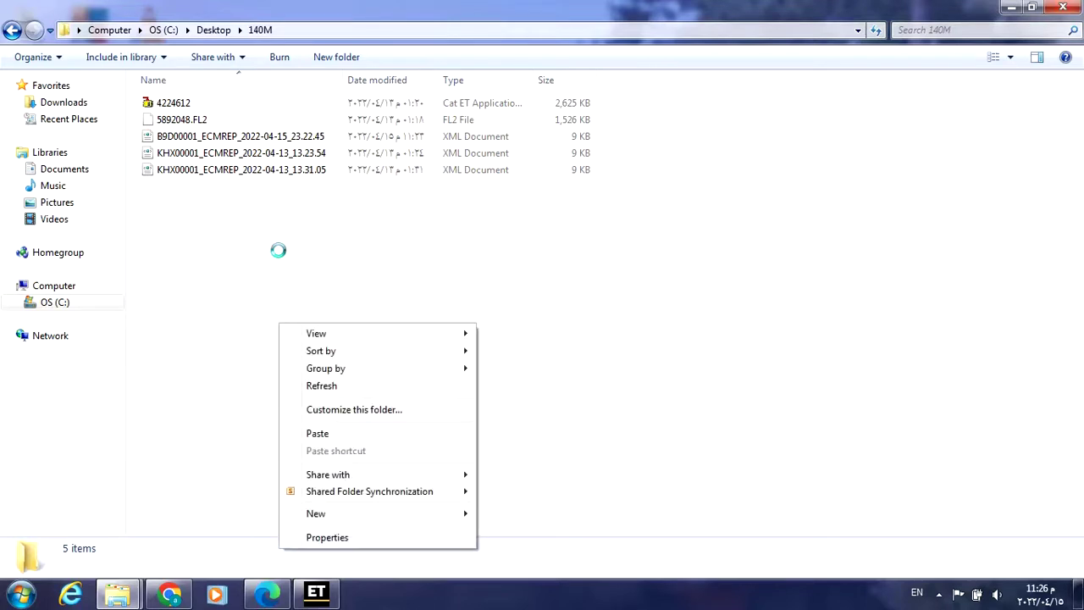
pyautogui.click(318, 433)
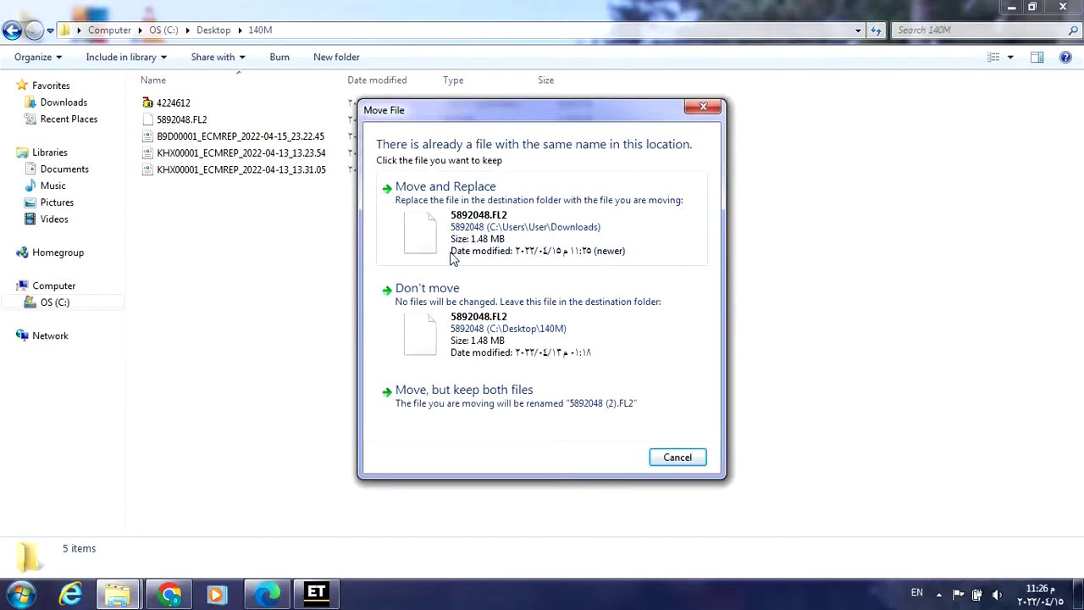
pyautogui.click(492, 192)
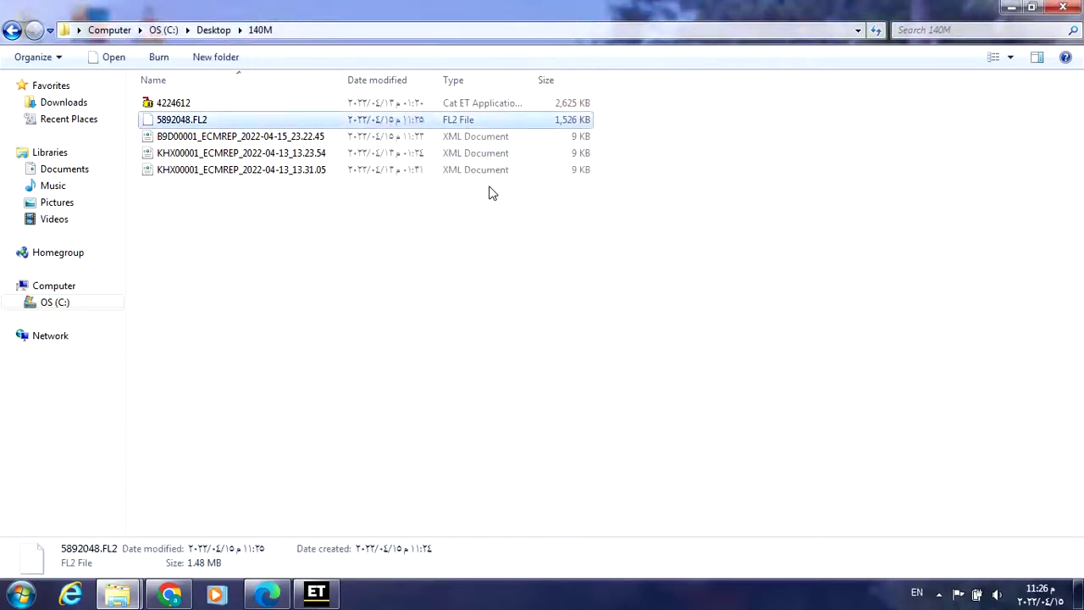
# Close Explorer, return to Cat ET's ECM Summary, and open the Utilities menu
pyautogui.click(423, 266)
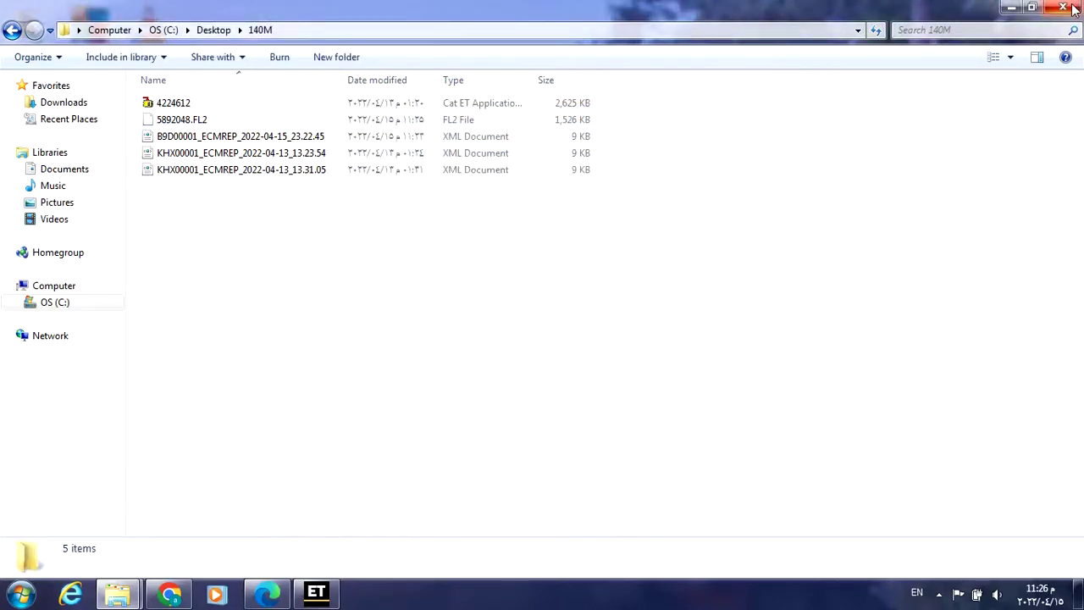
pyautogui.click(1079, 593)
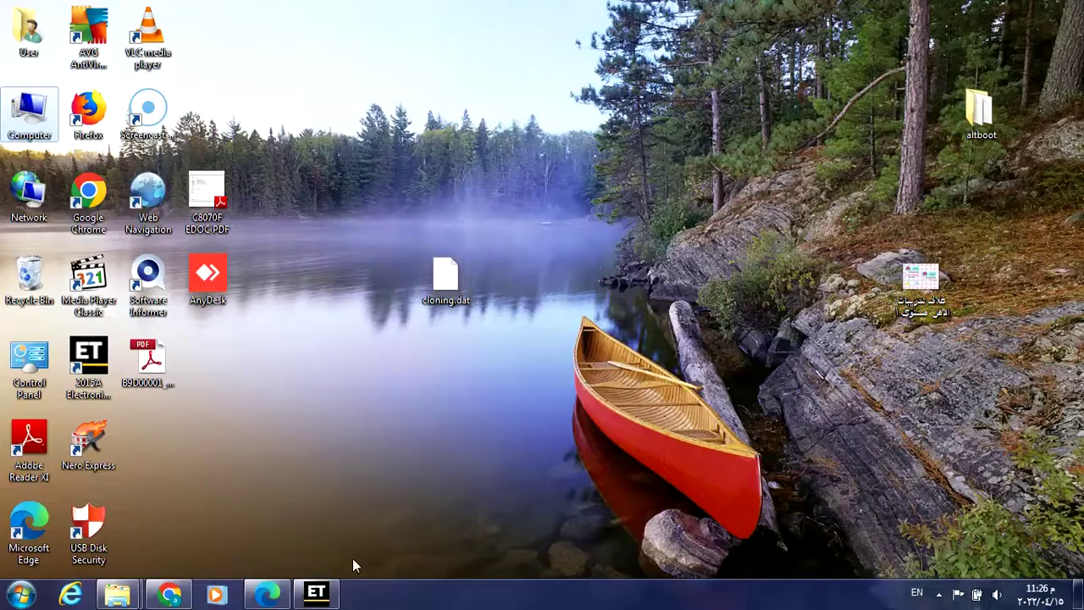
pyautogui.moveTo(316, 593)
pyautogui.click(335, 601)
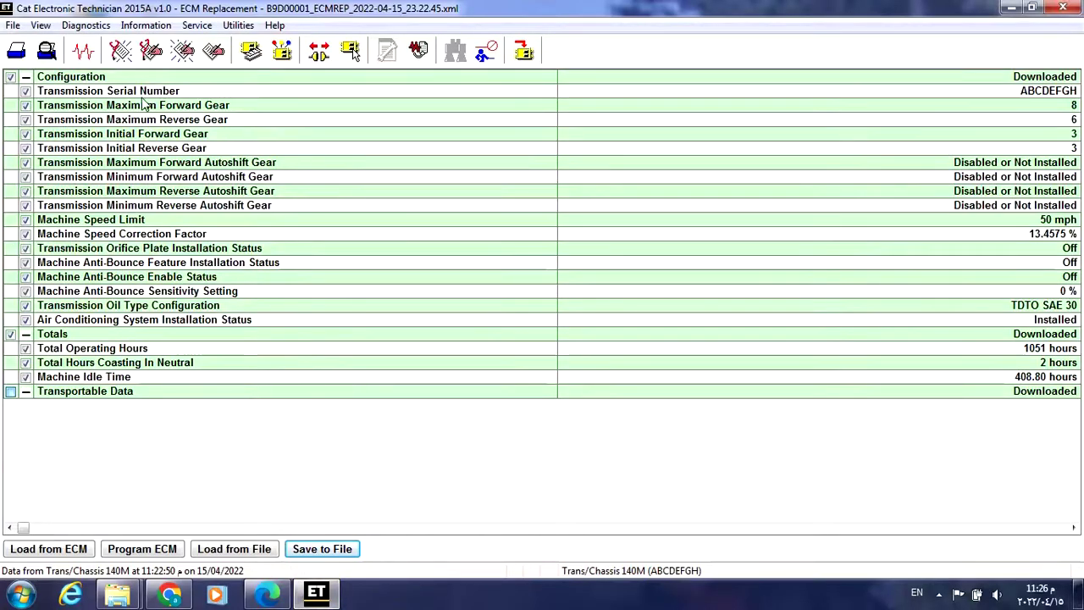
pyautogui.click(251, 53)
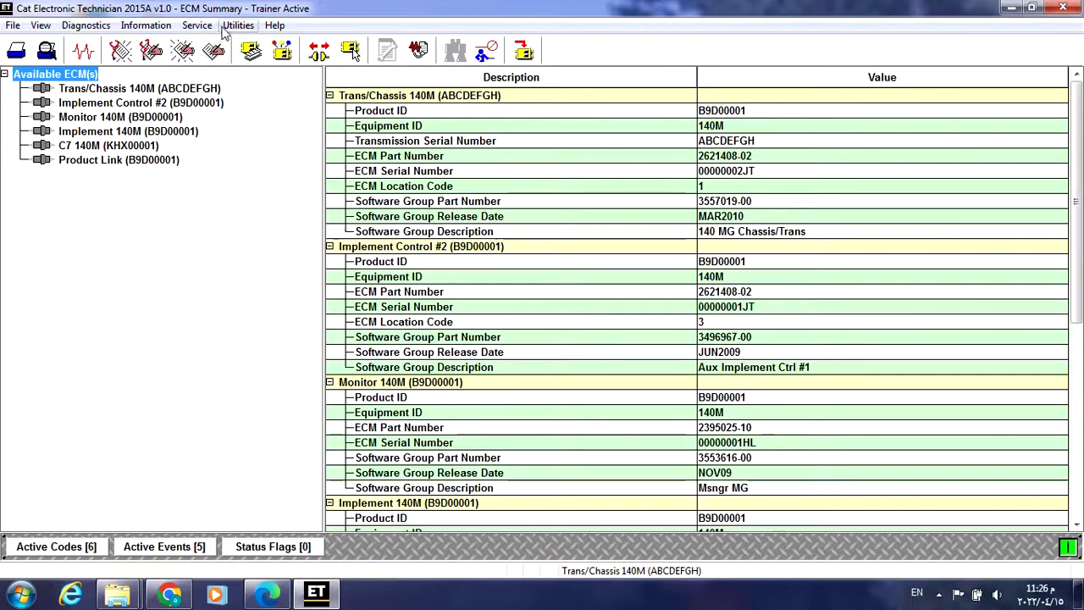
pyautogui.click(239, 27)
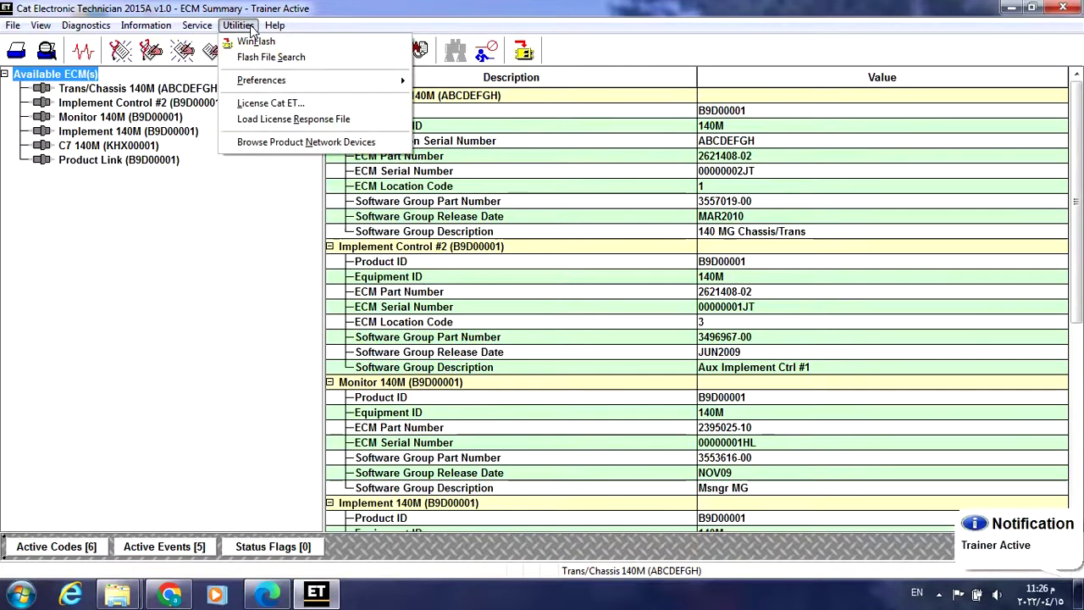
# Launch WinFlash so it detects all six 140M modules and their software part numbers
pyautogui.click(252, 42)
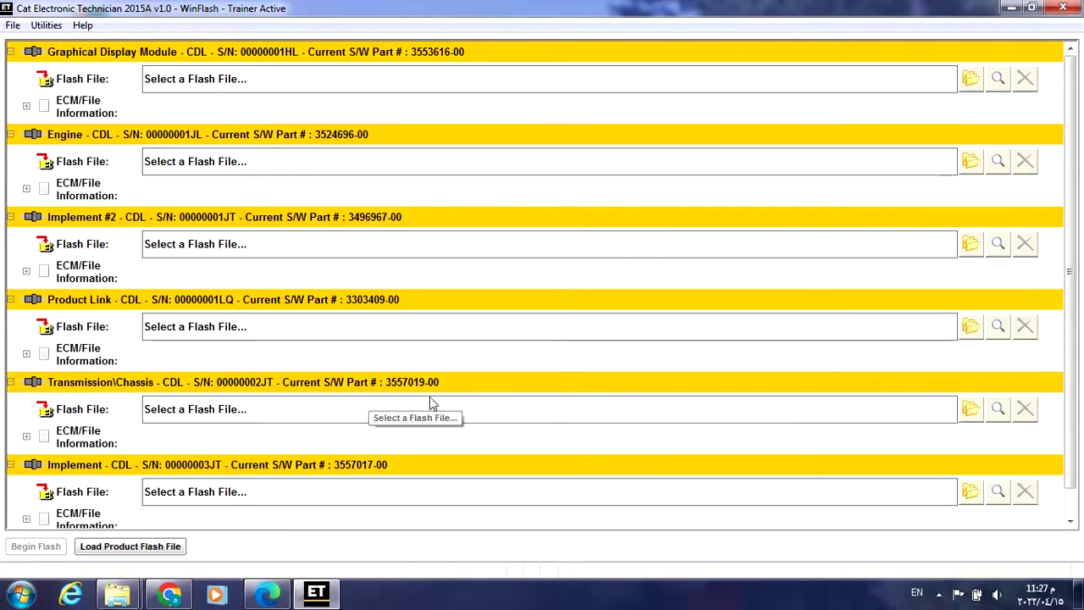
# Load flash file 5892048.FL2 from the C: Desktop 140M folder for the Transmission\Chassis module
pyautogui.click(971, 411)
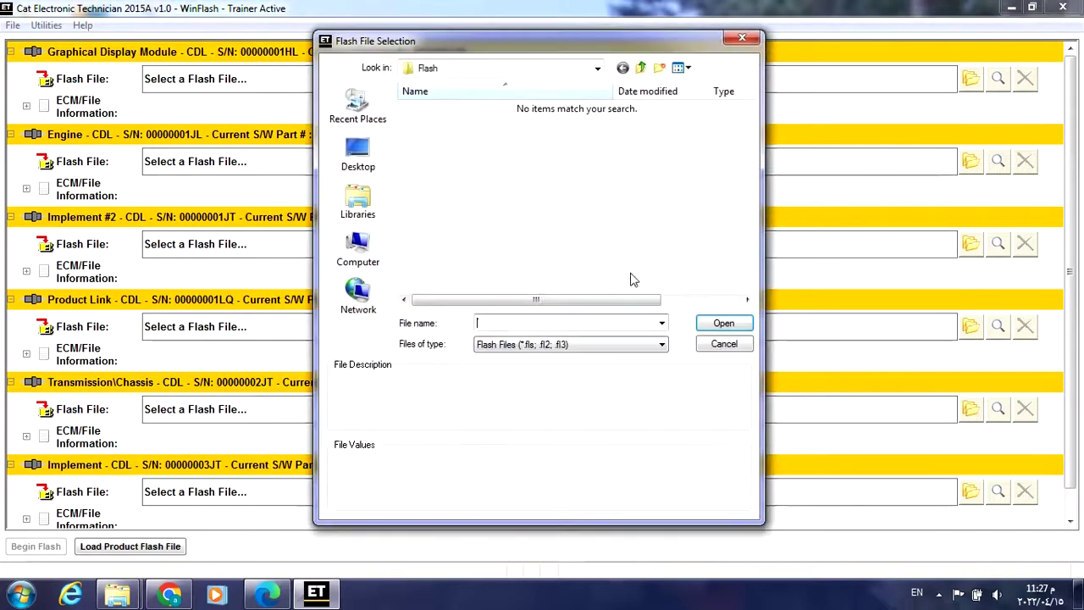
pyautogui.click(357, 154)
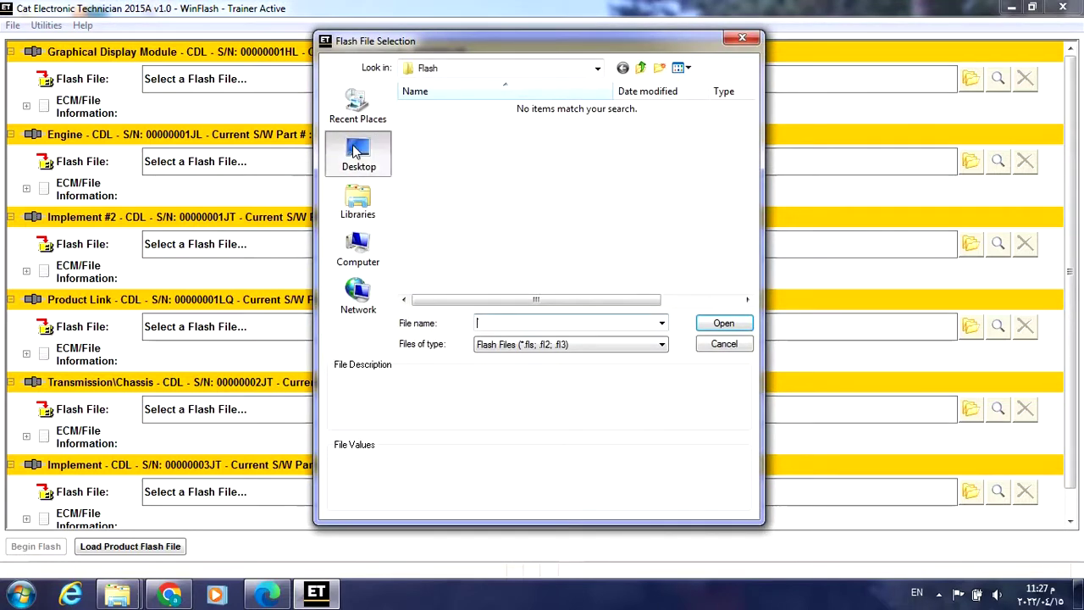
pyautogui.click(366, 244)
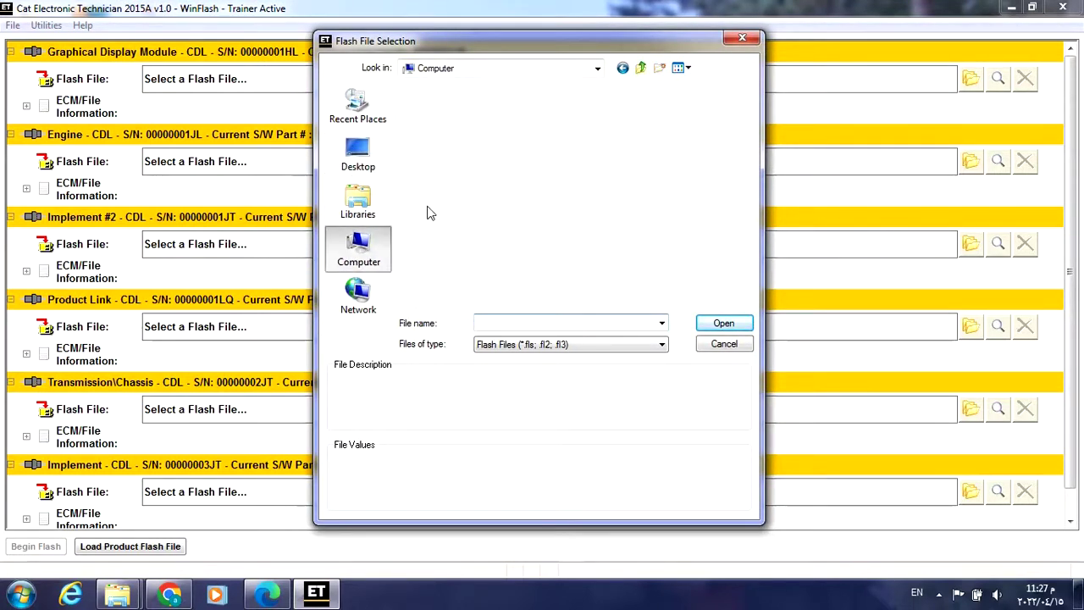
pyautogui.doubleClick(485, 127)
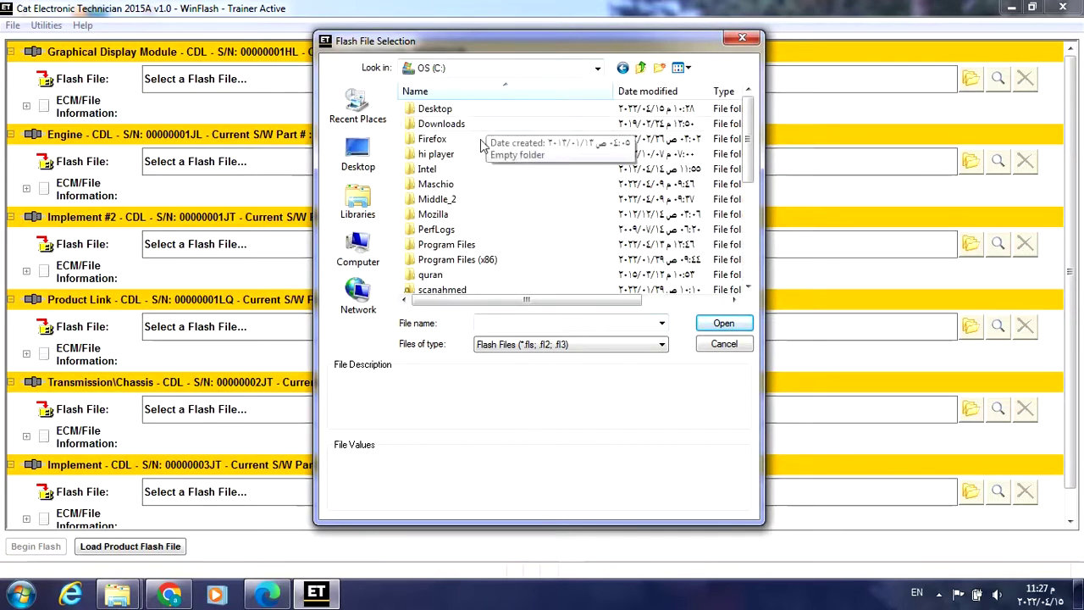
pyautogui.doubleClick(443, 110)
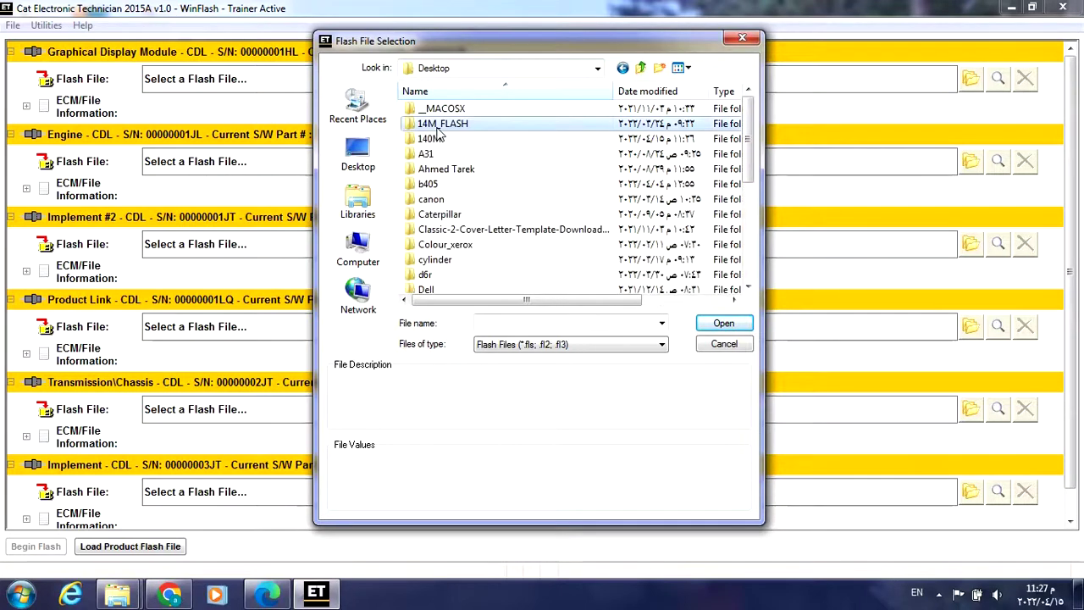
pyautogui.doubleClick(435, 139)
pyautogui.click(438, 124)
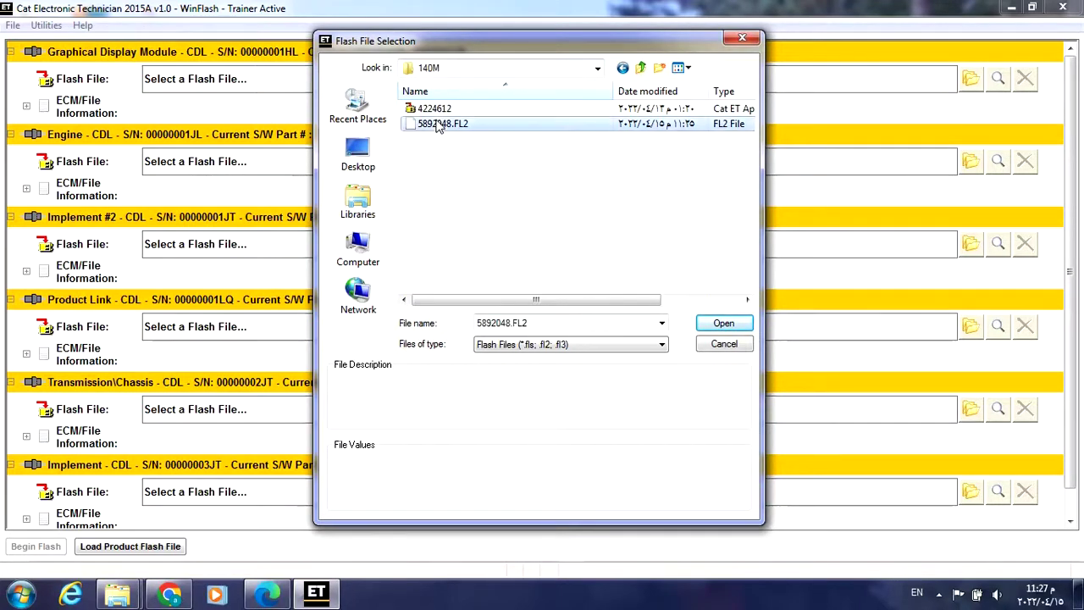
pyautogui.click(726, 324)
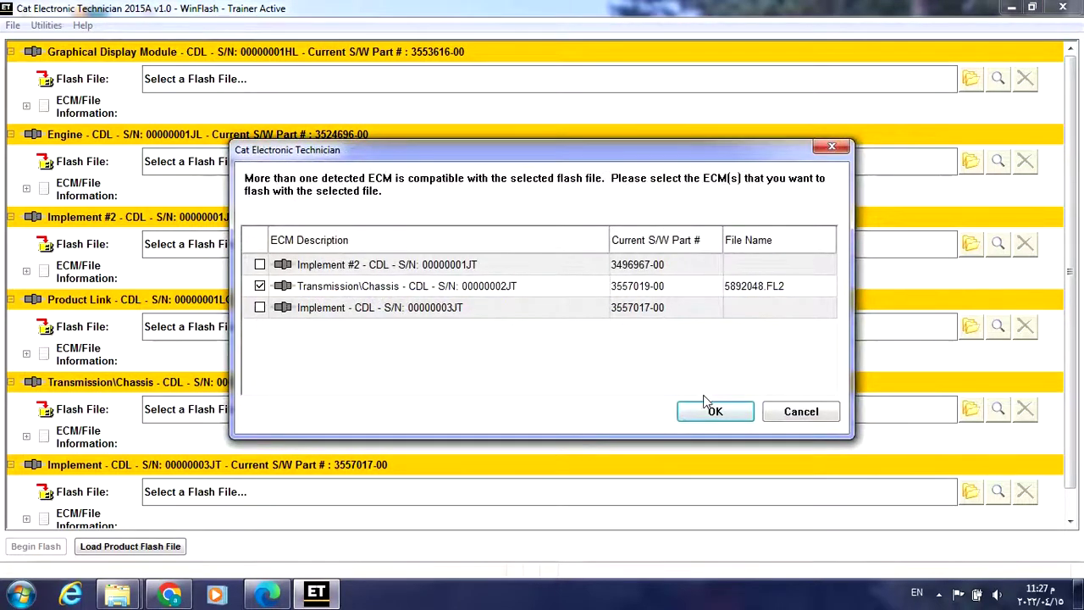
# Confirm Transmission\Chassis as the target, then decline the mismatched software install
pyautogui.click(712, 411)
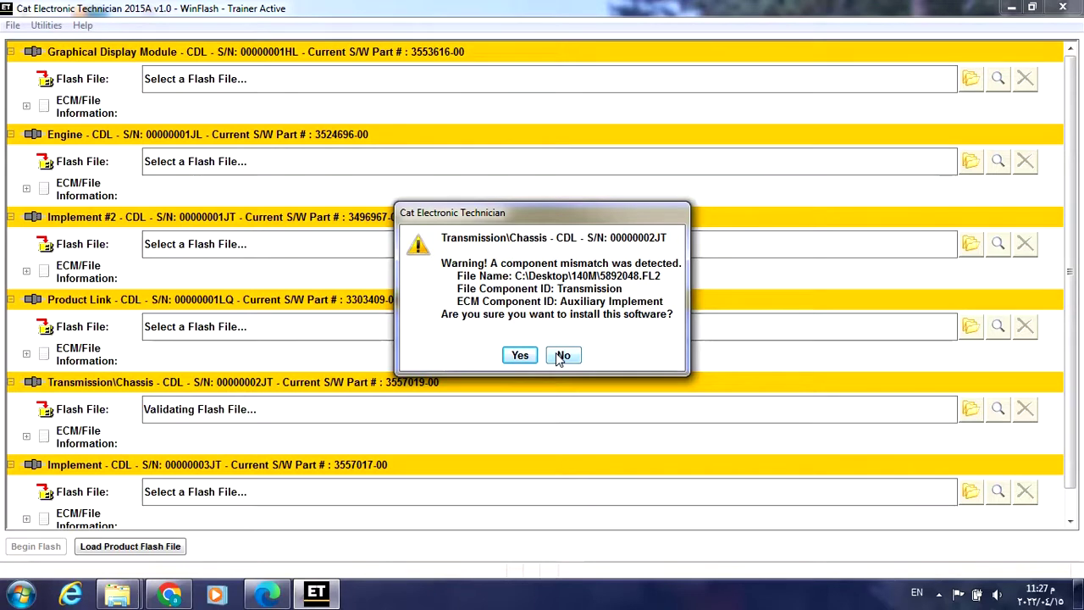
pyautogui.click(561, 355)
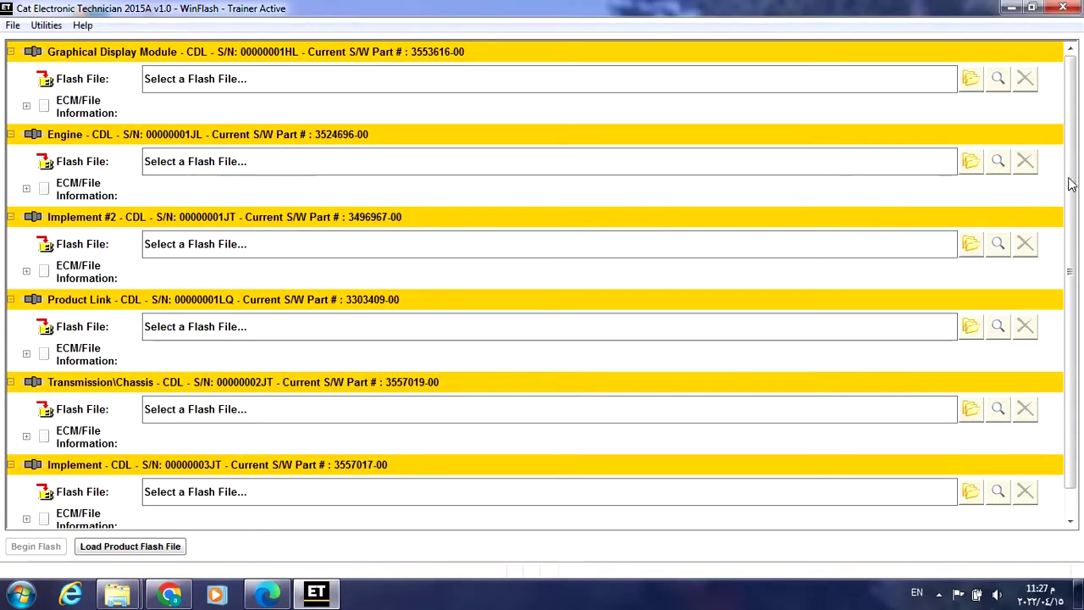
# Load engine flash file 4224612 from the 140M folder and flash the Engine ECM
pyautogui.click(971, 164)
pyautogui.click(457, 110)
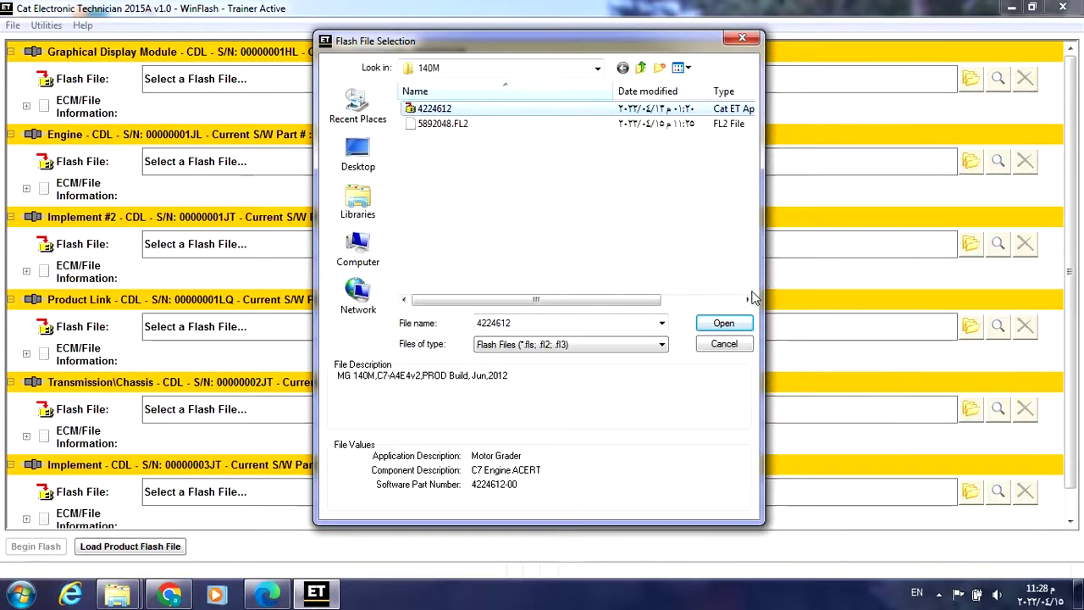
pyautogui.click(724, 325)
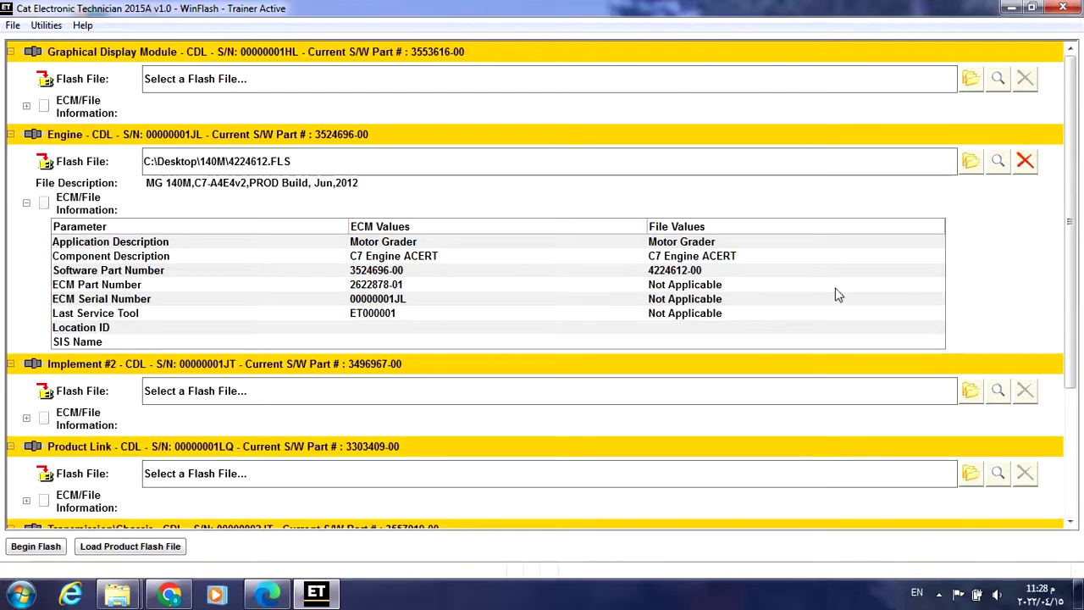
pyautogui.click(44, 552)
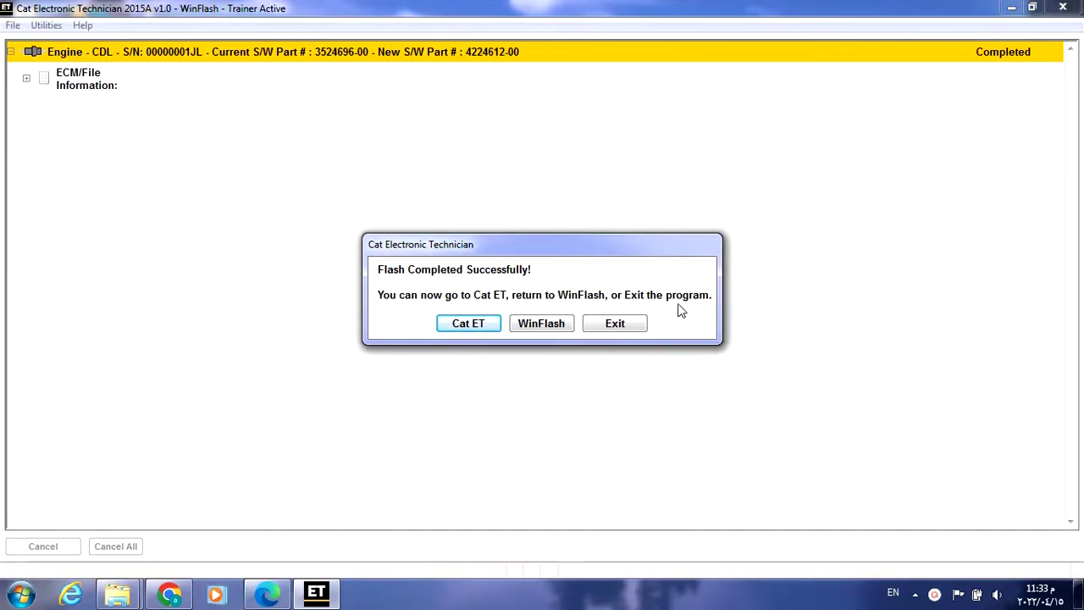
# Switch from WinFlash to Cat ET and connect to the Trans/Chassis 140M ECM
pyautogui.click(481, 327)
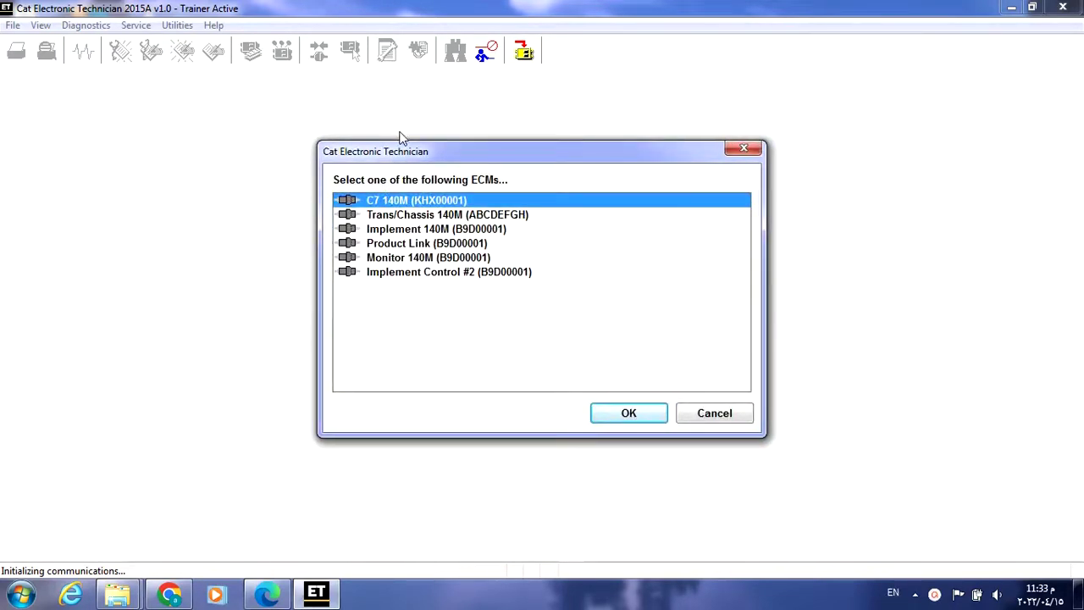
pyautogui.click(419, 216)
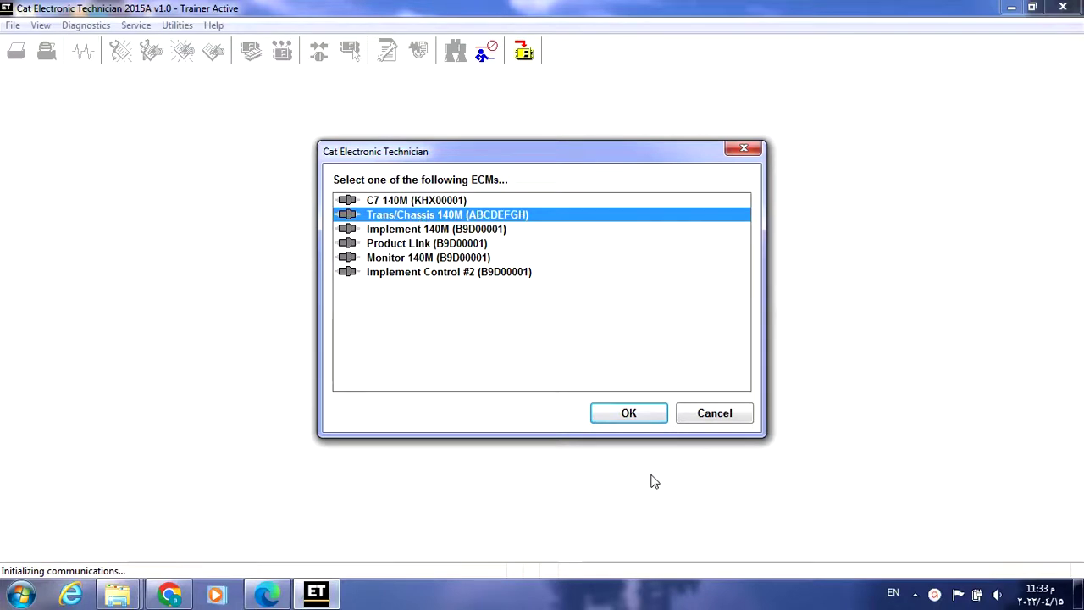
pyautogui.click(630, 414)
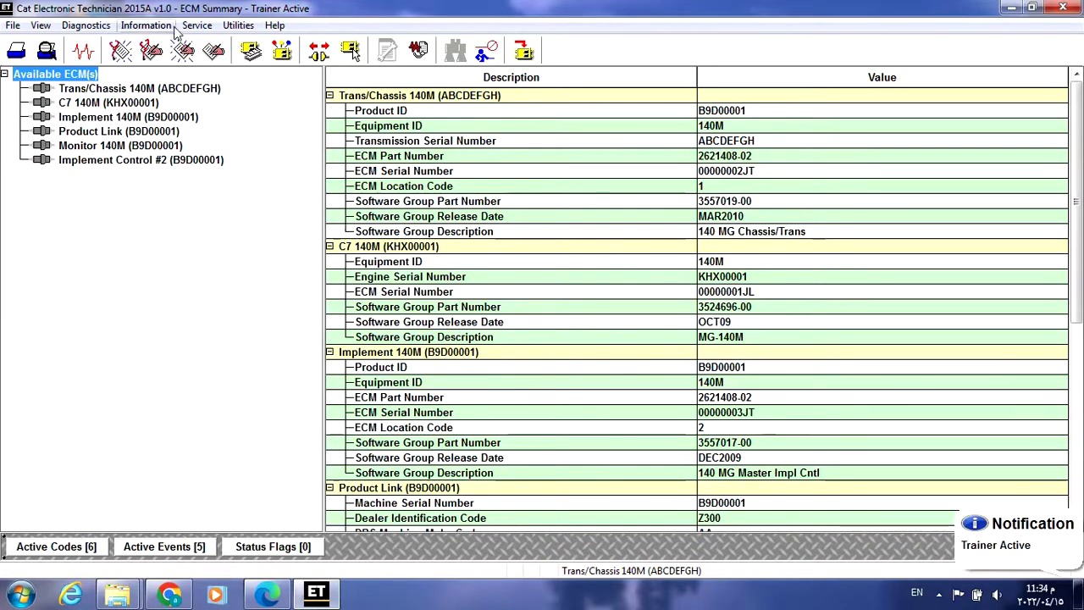
# Load the saved B9D00001_ECMREP_2022-04-15_23.22.45 file in ECM Replacement
pyautogui.click(199, 26)
pyautogui.moveTo(238, 57)
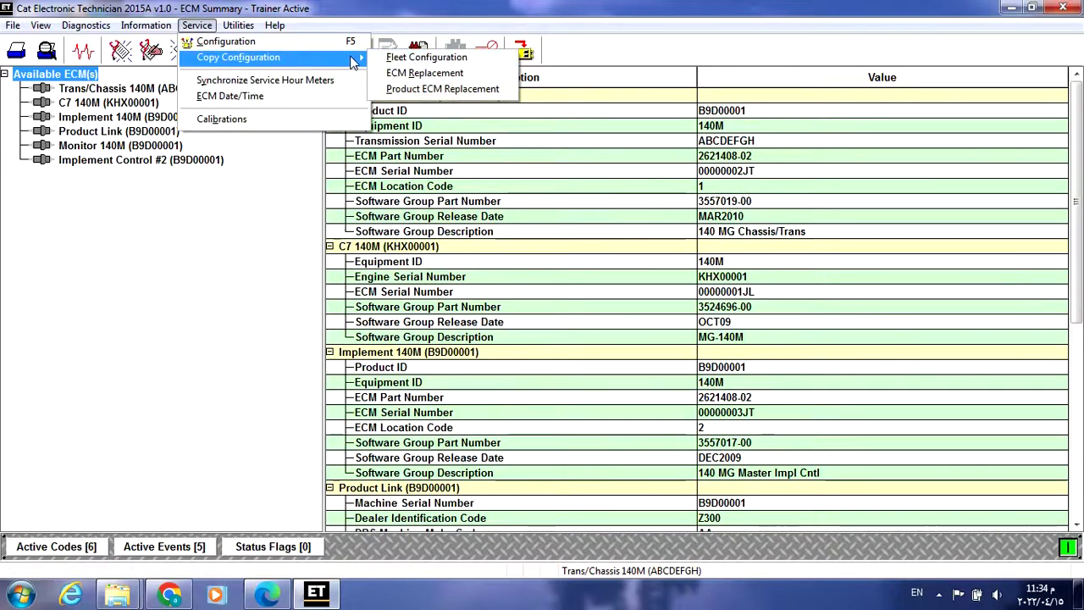
pyautogui.click(428, 73)
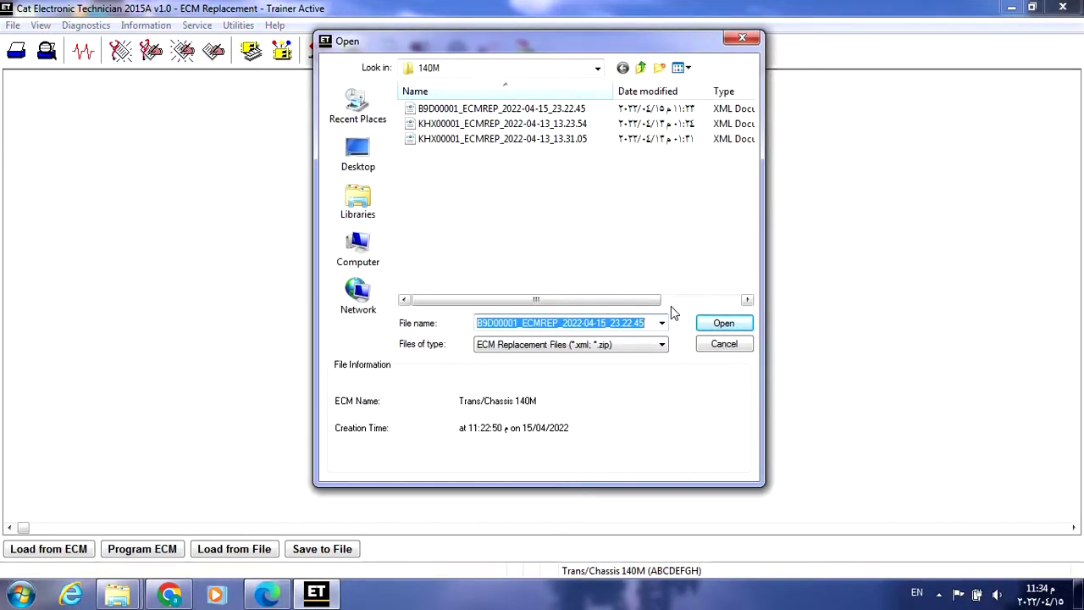
pyautogui.click(442, 112)
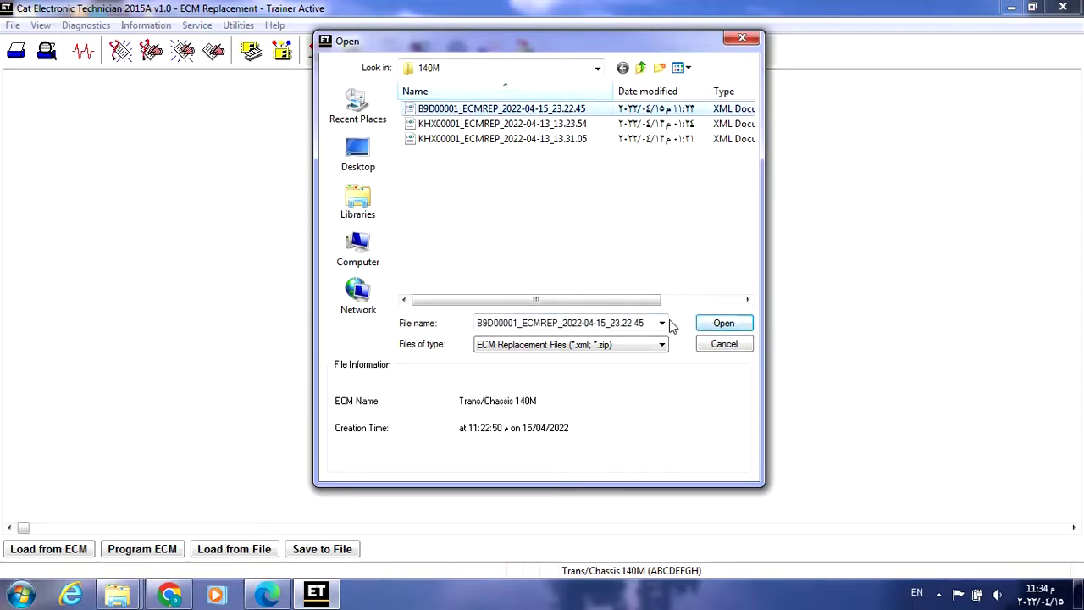
pyautogui.click(712, 322)
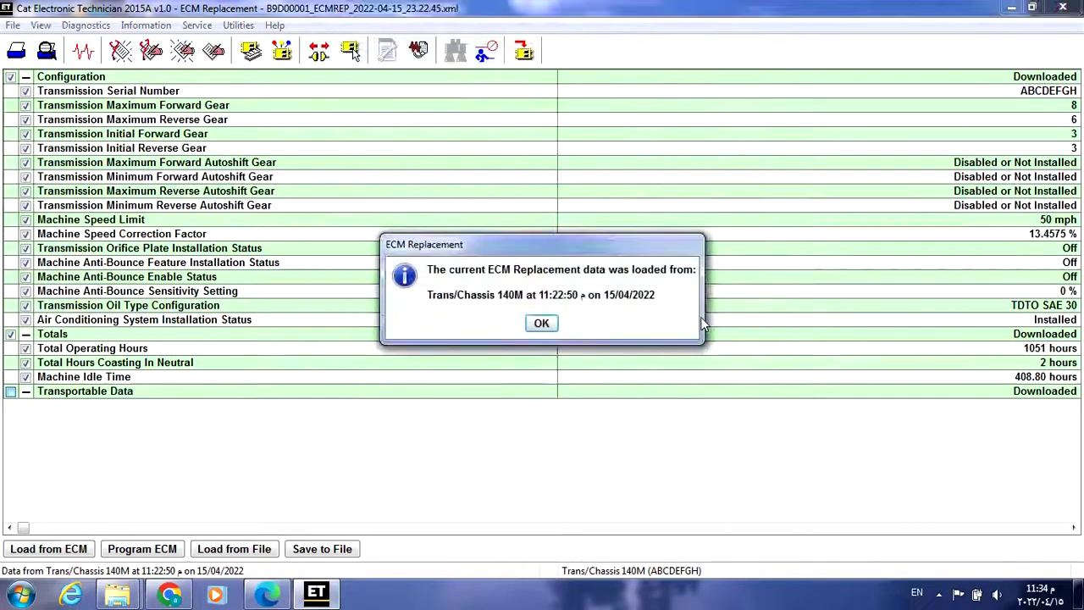
pyautogui.click(541, 322)
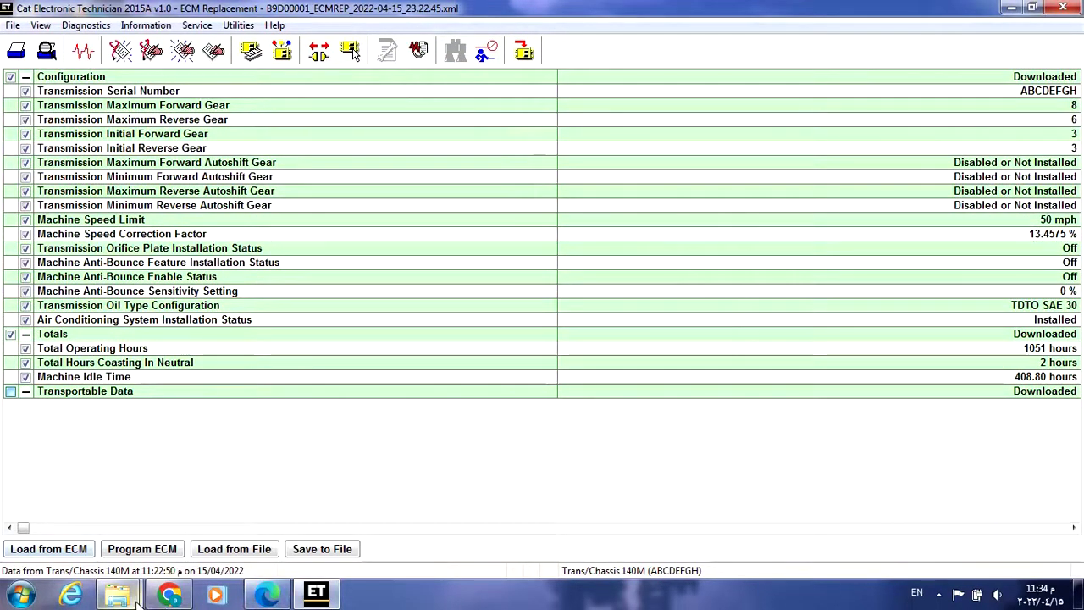
# Program the loaded configuration into the Trans/Chassis 140M ECM
pyautogui.click(132, 543)
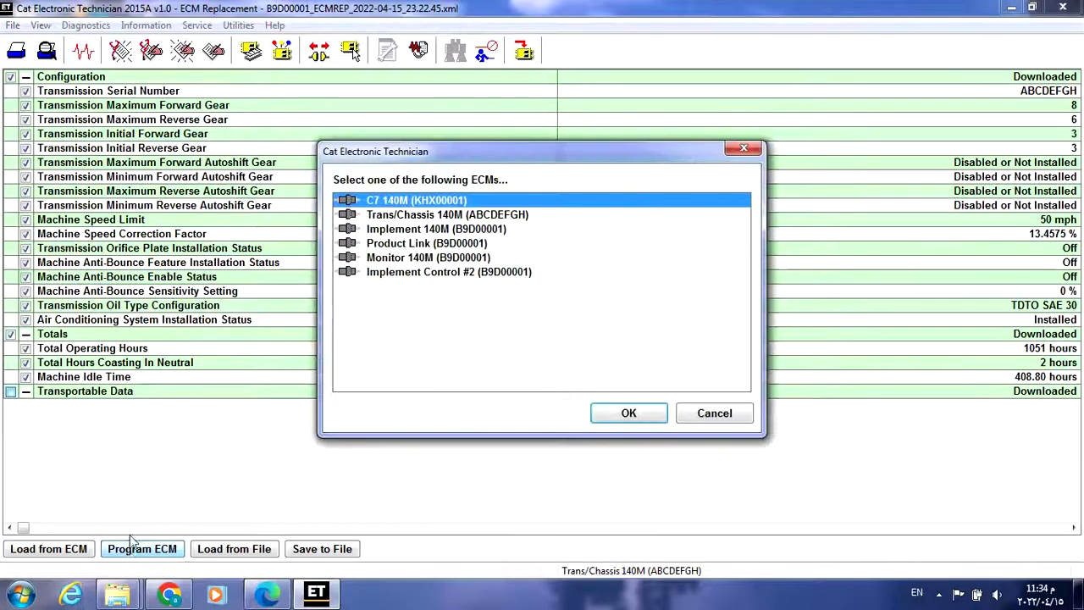
pyautogui.click(429, 216)
pyautogui.click(626, 412)
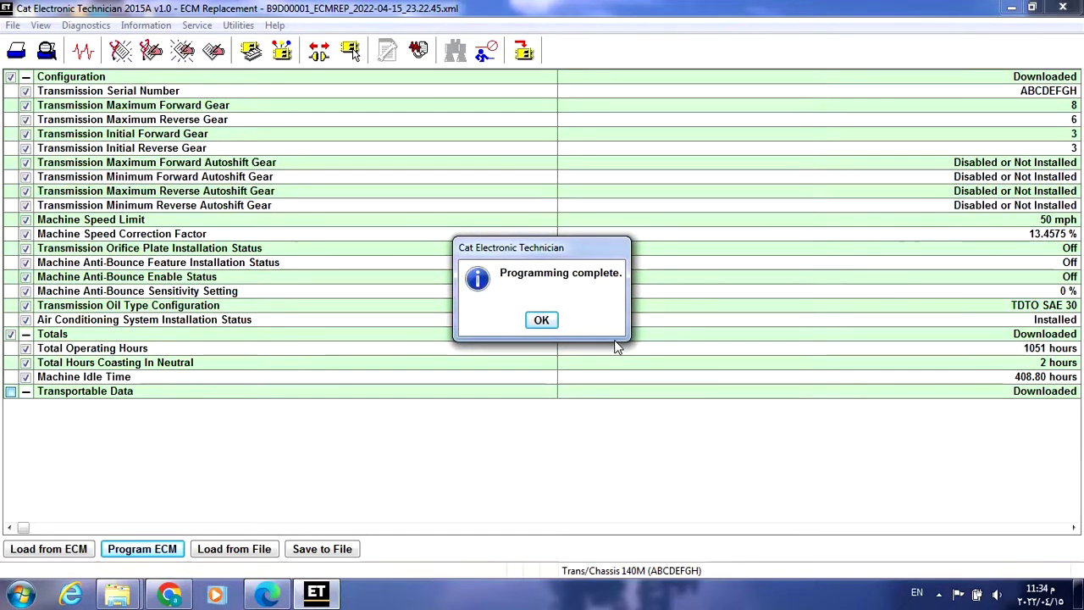
# Dismiss the programming-complete message, view the Configuration screen, then the ECM Summary
pyautogui.click(541, 320)
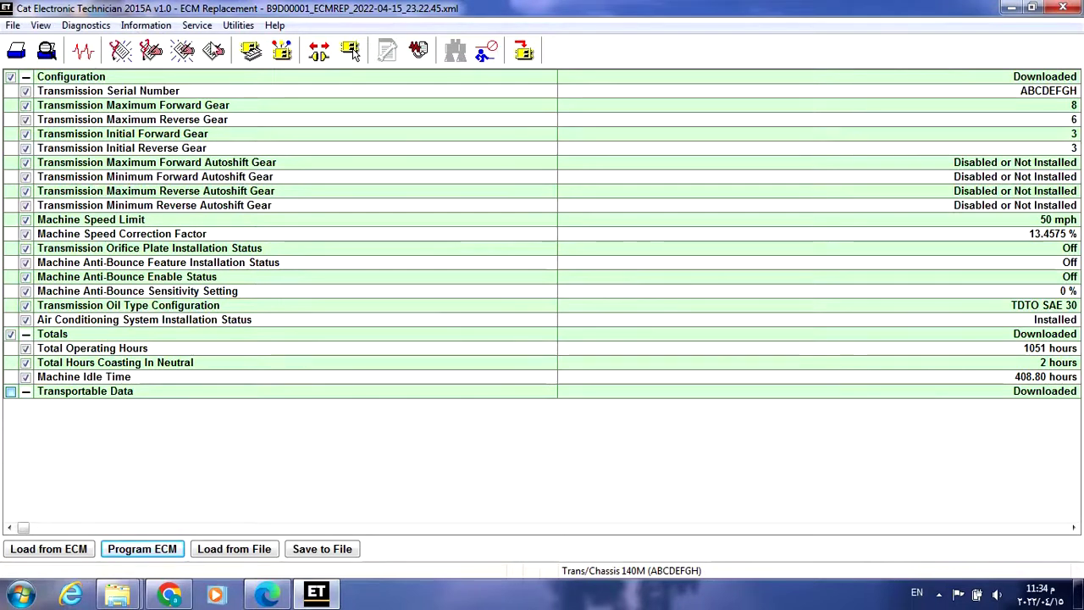
pyautogui.click(282, 52)
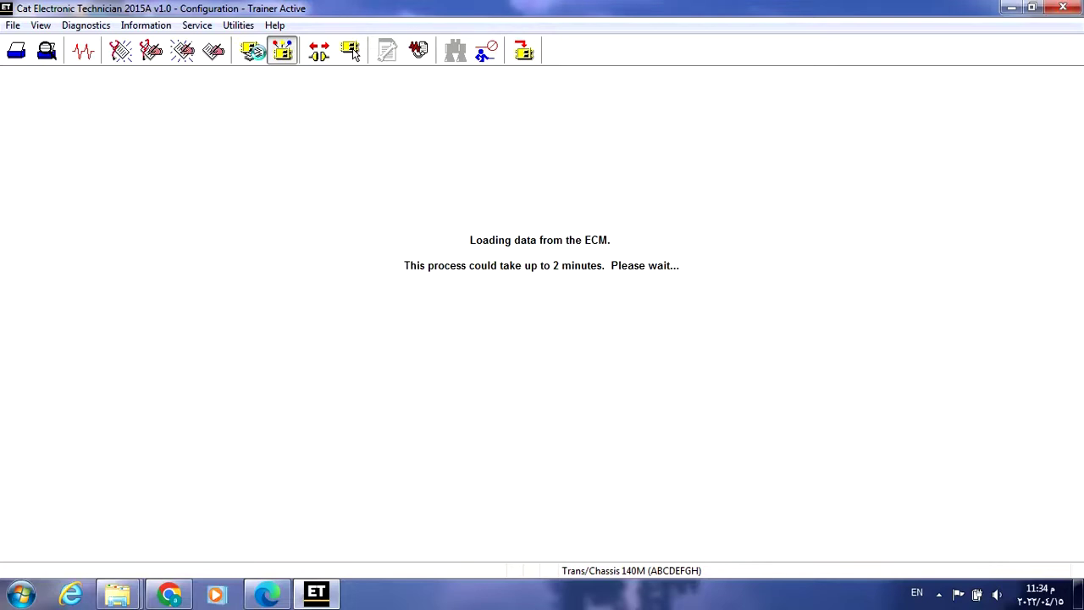
pyautogui.click(249, 51)
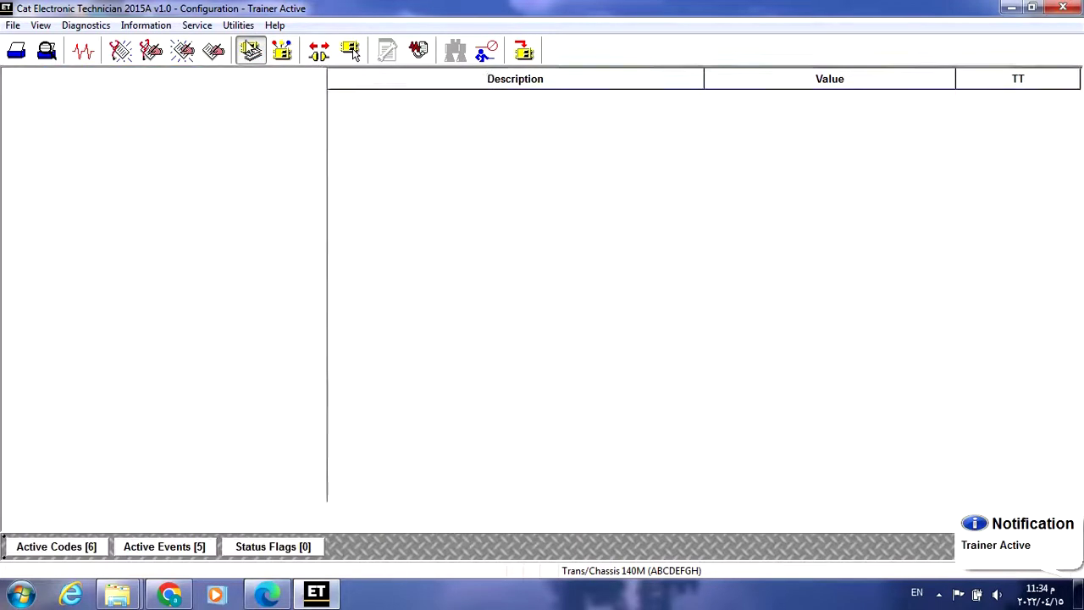